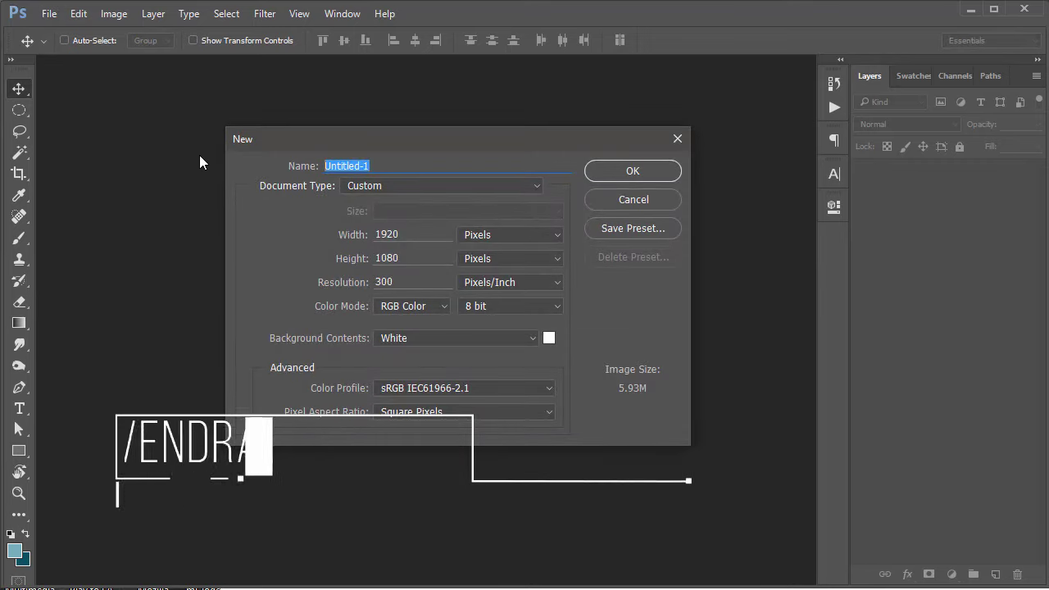
- Create a new document named YT with a white background at 1920 × 1080 pixels and 300 pixels/inch
text(YT)
key(Tab)
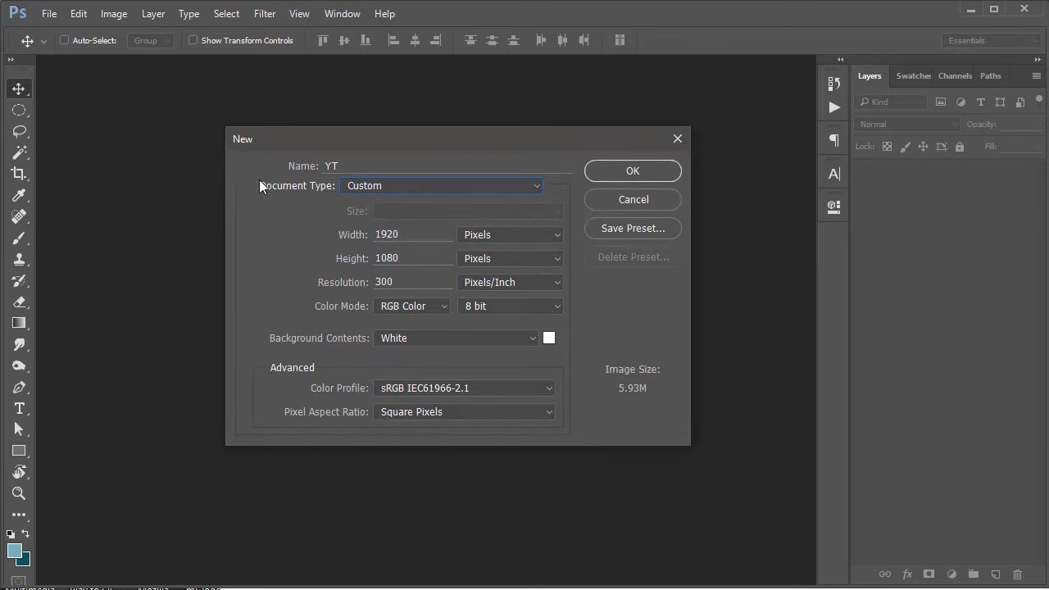
drag(396, 238, 211, 235)
drag(404, 261, 341, 261)
click(615, 171)
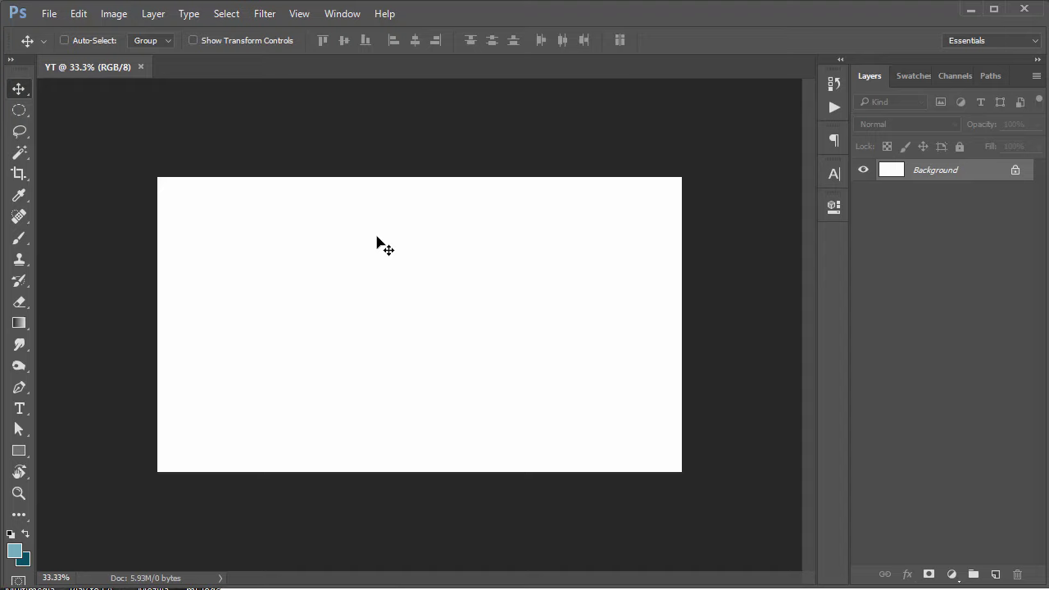
- Convert the locked Background into a regular, unlocked layer
double_click(942, 173)
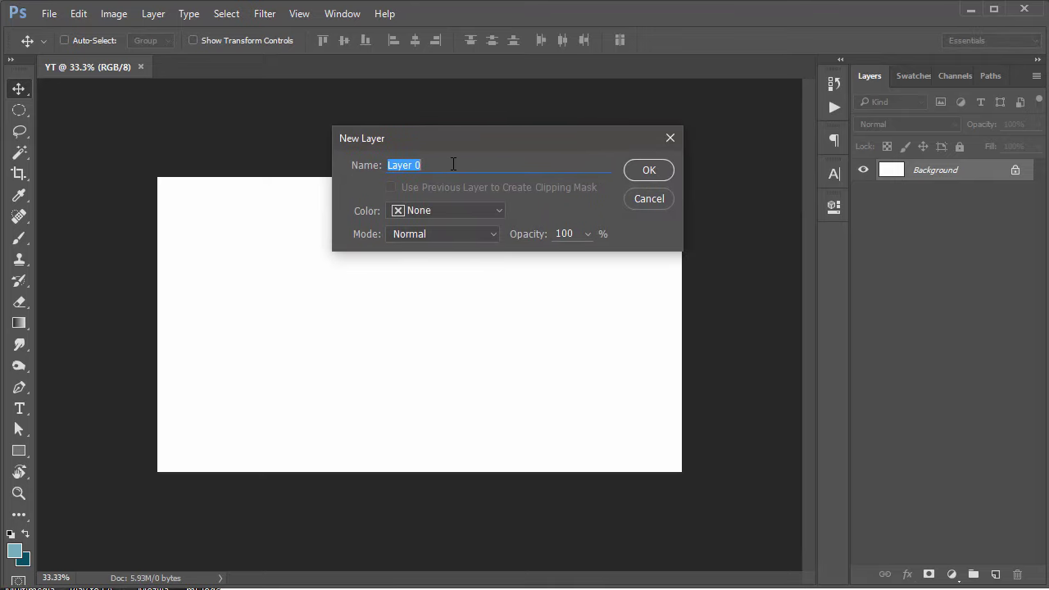
click(648, 169)
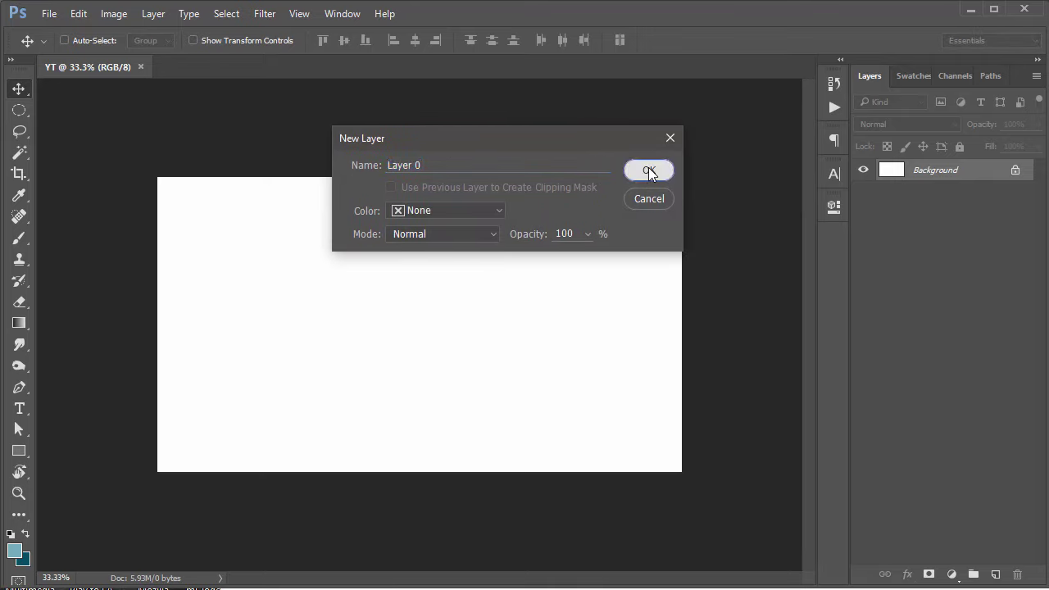
key(ctrl+z)
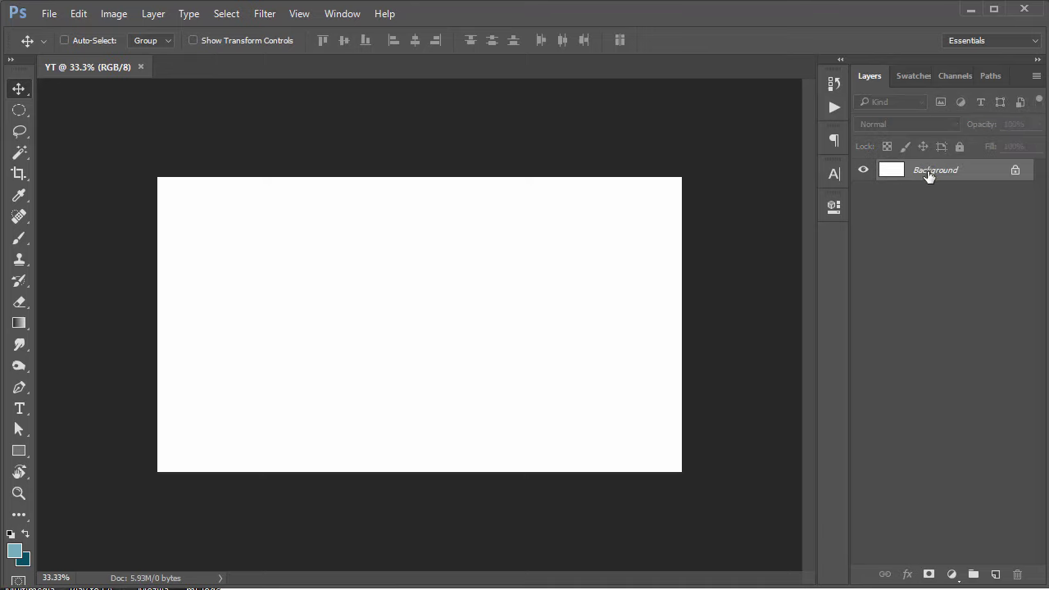
alt+double_click(928, 176)
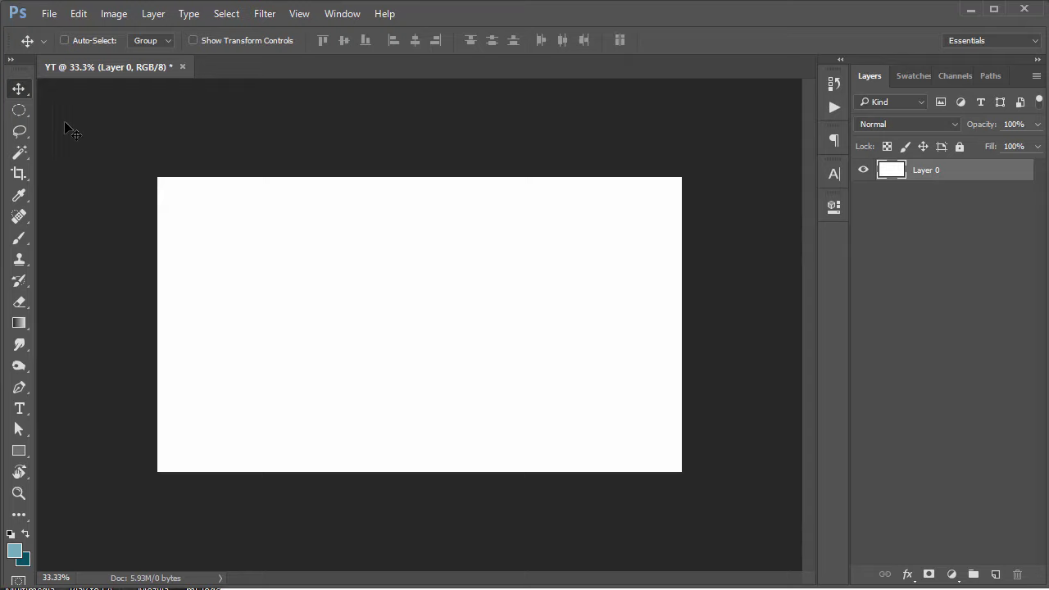
- Switch from the Elliptical Marquee to the Rectangular Marquee tool
click(18, 109)
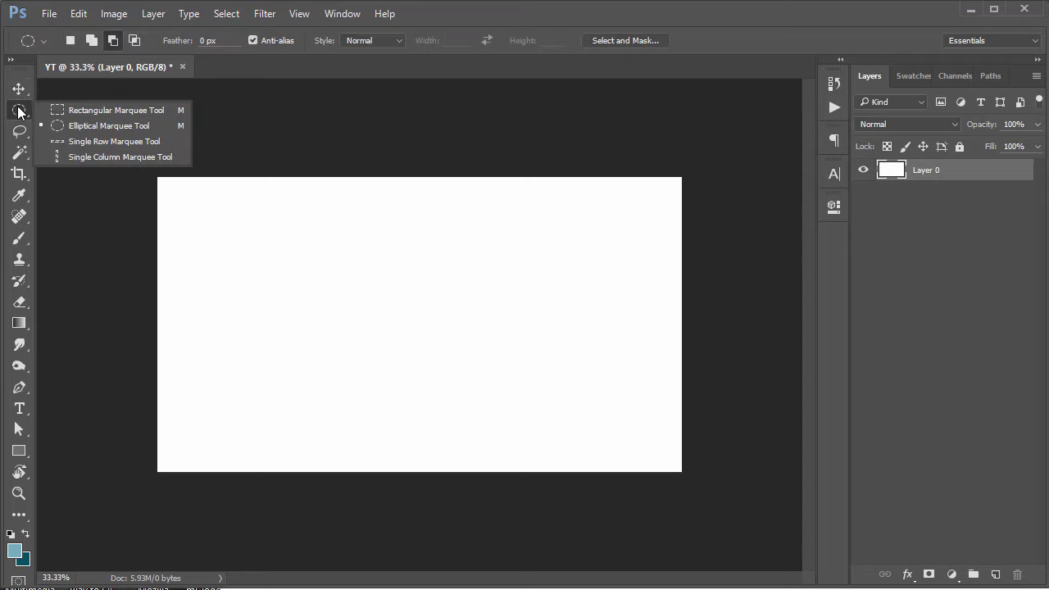
click(18, 109)
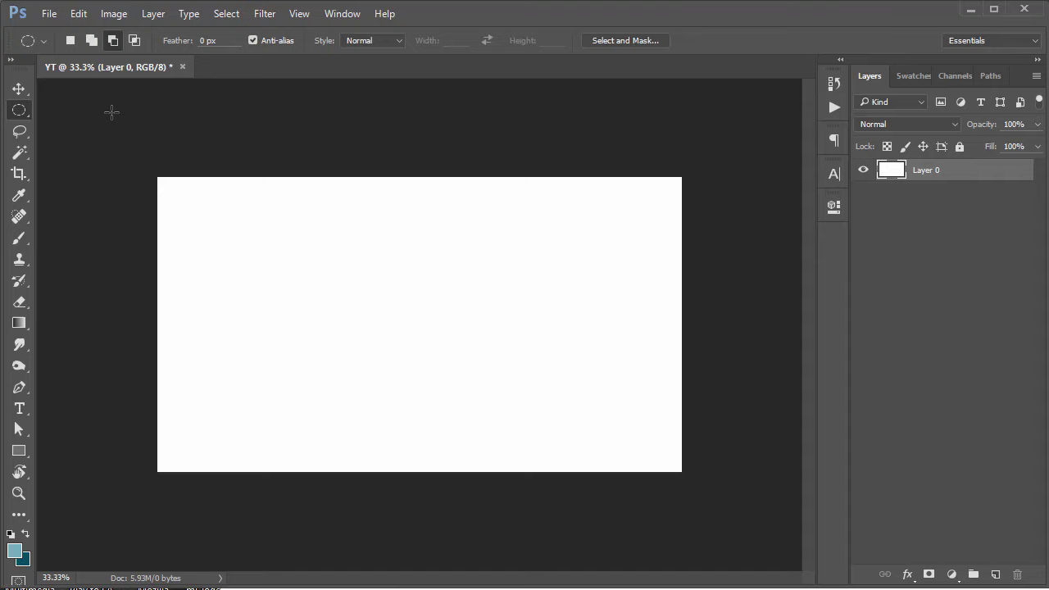
click(16, 110)
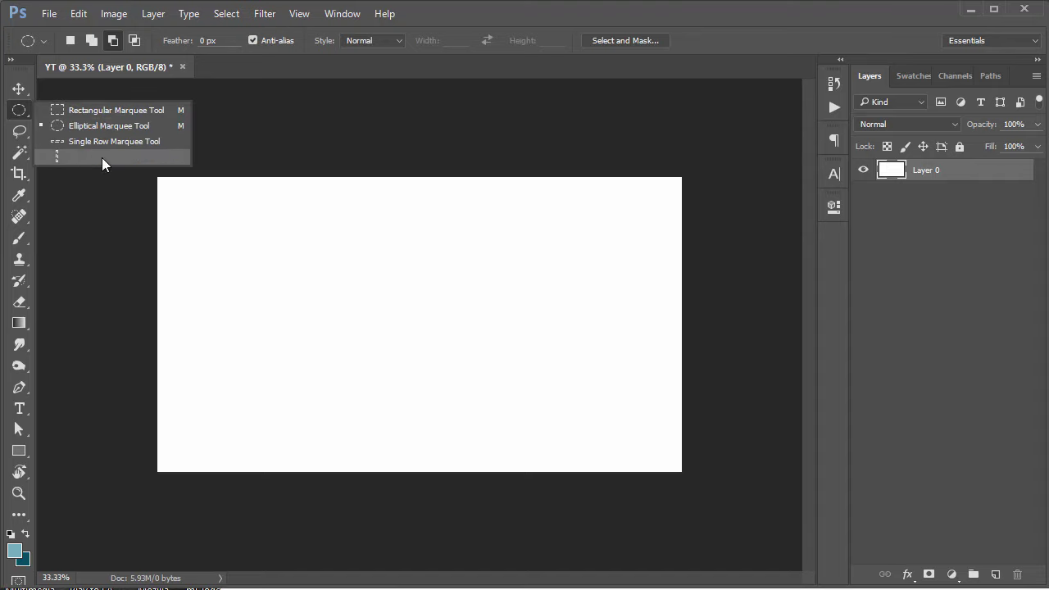
click(104, 113)
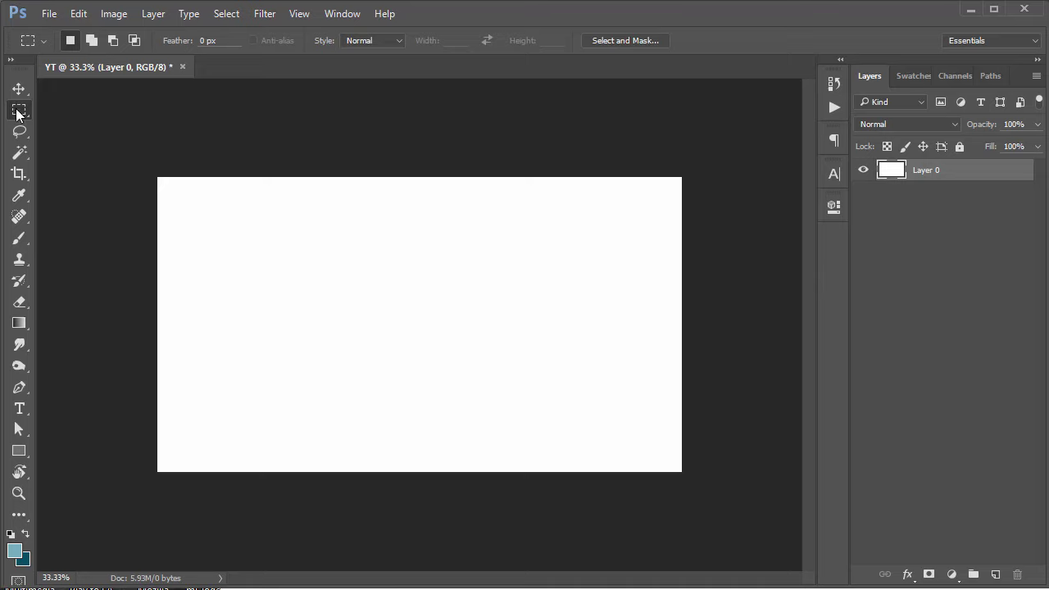
click(16, 111)
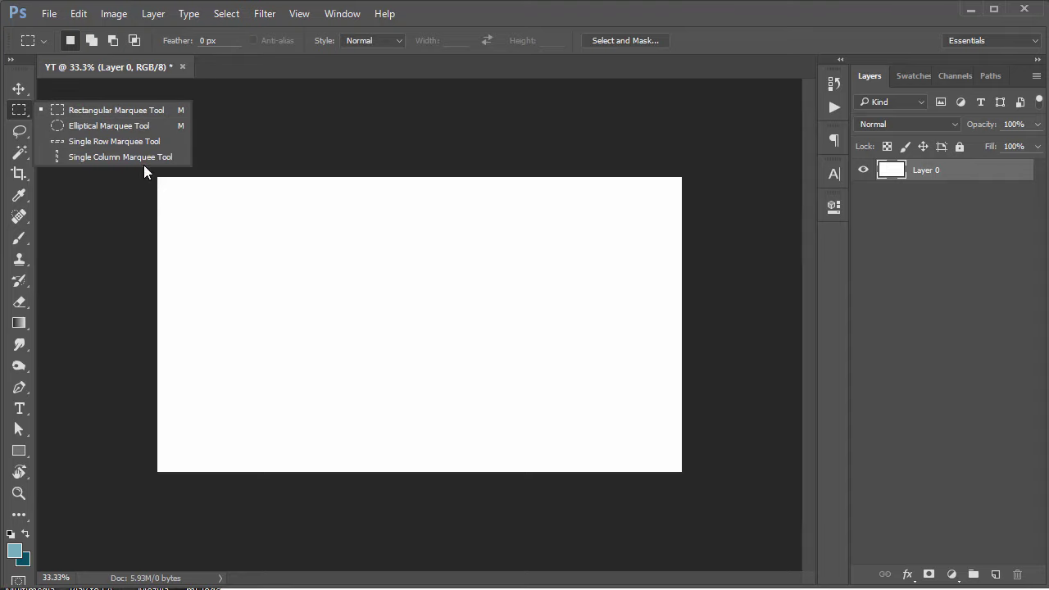
click(138, 111)
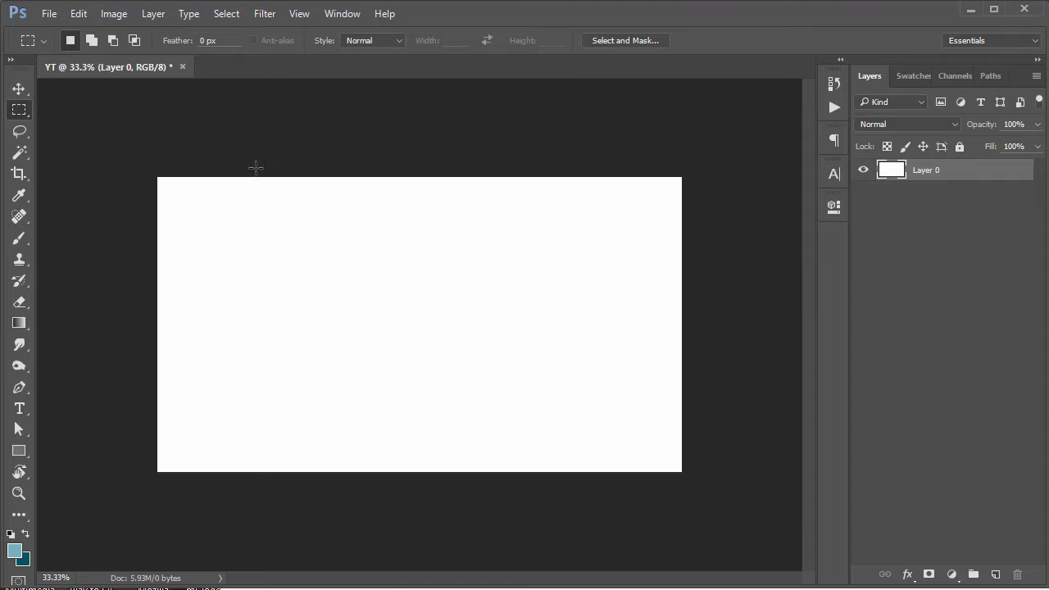
- Try switching to the Move, Crop and Brush tools and return to the Rectangular Marquee tool
key(v)
key(c)
key(b)
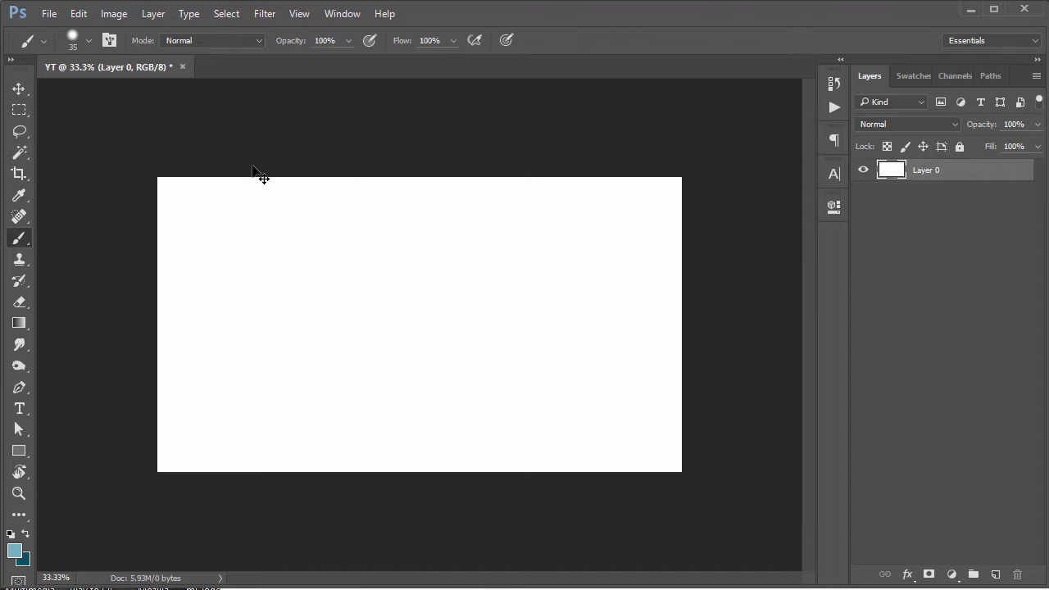
key(m)
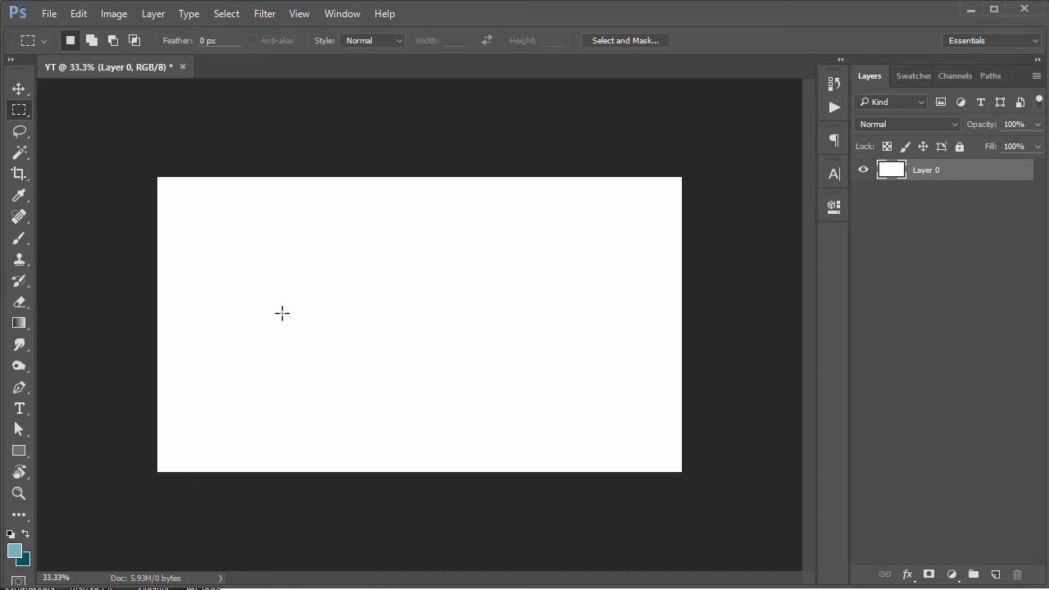
- Switch to File Explorer, rubber-band select a block of files in the Stock Footages folder, and minimize the window
key(alt+Tab)
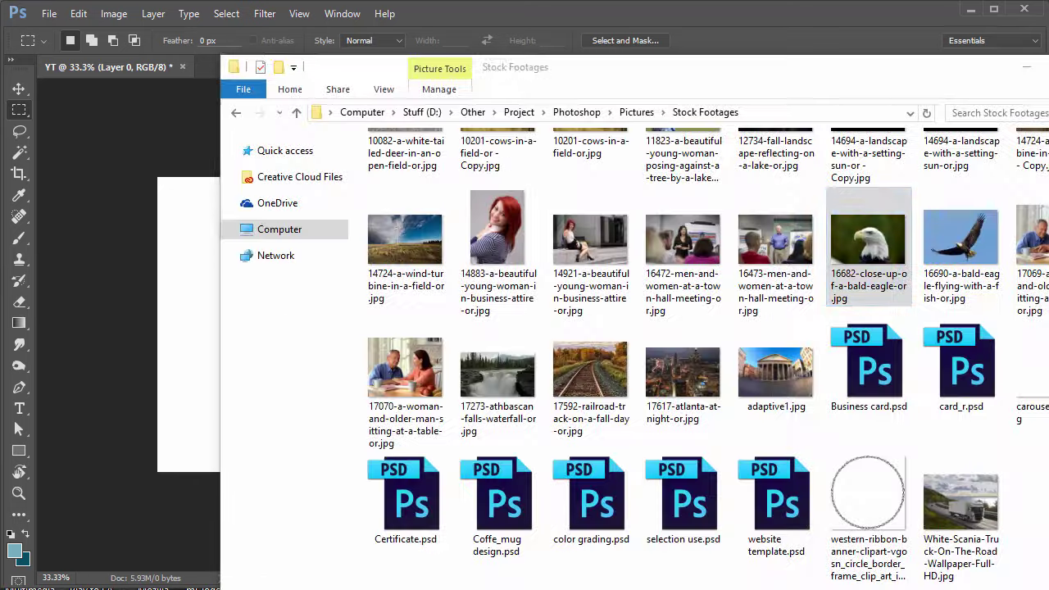
drag(762, 80, 591, 67)
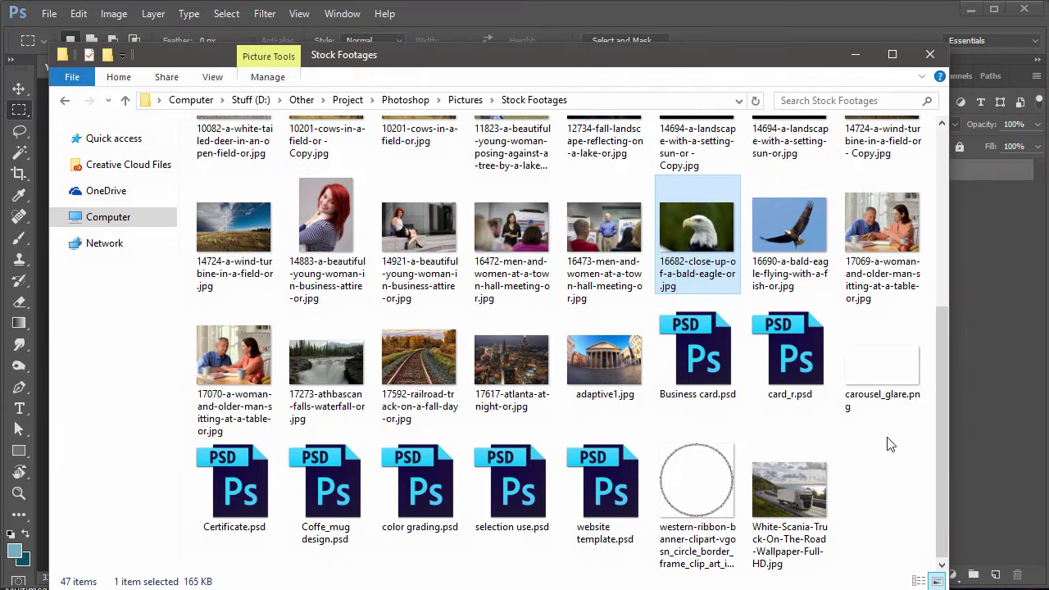
click(848, 476)
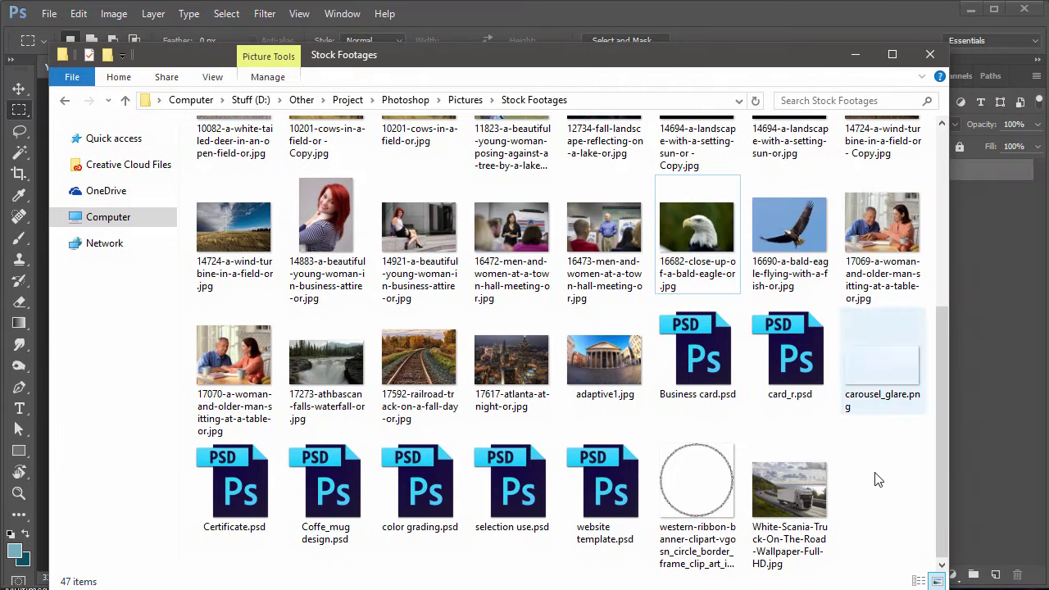
drag(911, 510, 379, 172)
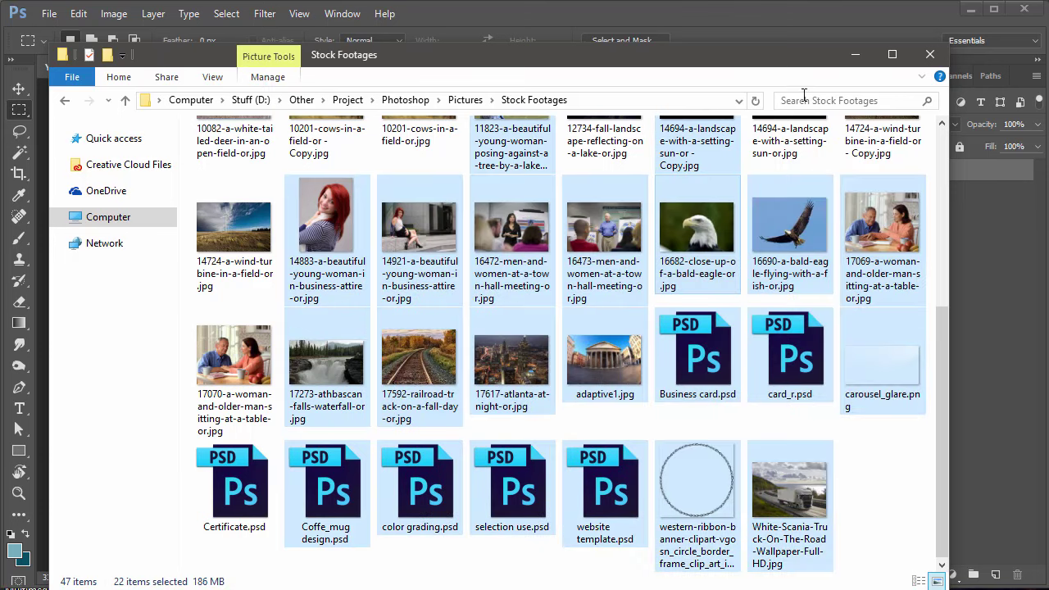
click(853, 56)
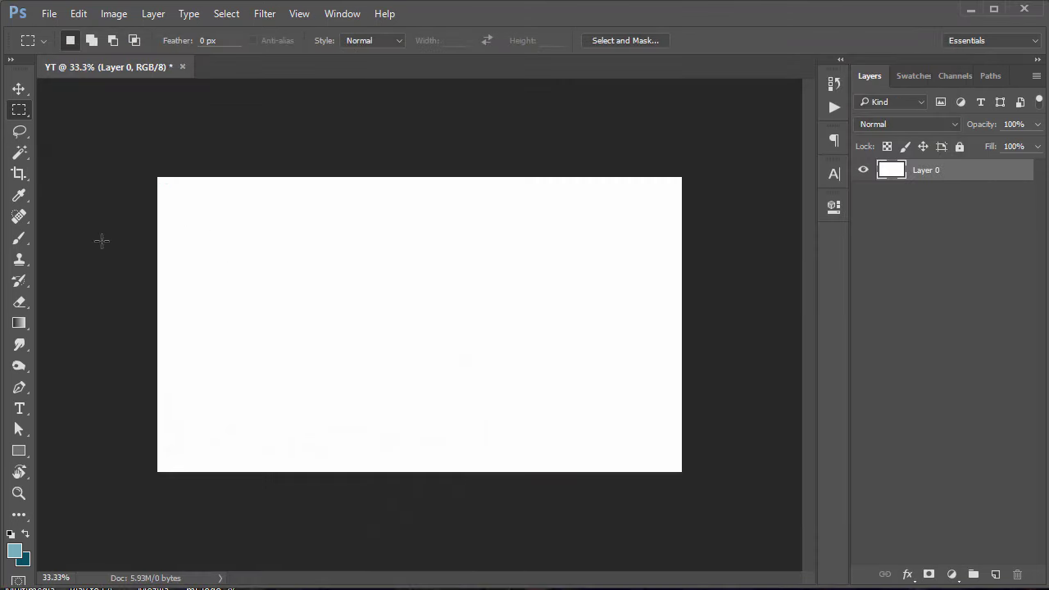
- Draw a series of practice rectangular selections, ending with one covering nearly the whole canvas, and deselect it
drag(190, 221, 642, 425)
drag(336, 307, 403, 316)
mouse_move(288, 195)
mouse_down()
mouse_move(532, 356)
mouse_move(566, 365)
mouse_up()
drag(626, 216, 445, 325)
drag(252, 231, 437, 380)
drag(601, 261, 405, 318)
drag(258, 247, 359, 369)
drag(536, 232, 382, 302)
mouse_move(233, 213)
mouse_down()
mouse_move(421, 339)
mouse_move(555, 379)
mouse_move(610, 419)
mouse_up()
mouse_move(163, 182)
mouse_down()
mouse_move(644, 429)
mouse_move(674, 459)
mouse_move(705, 451)
mouse_up()
click(233, 20)
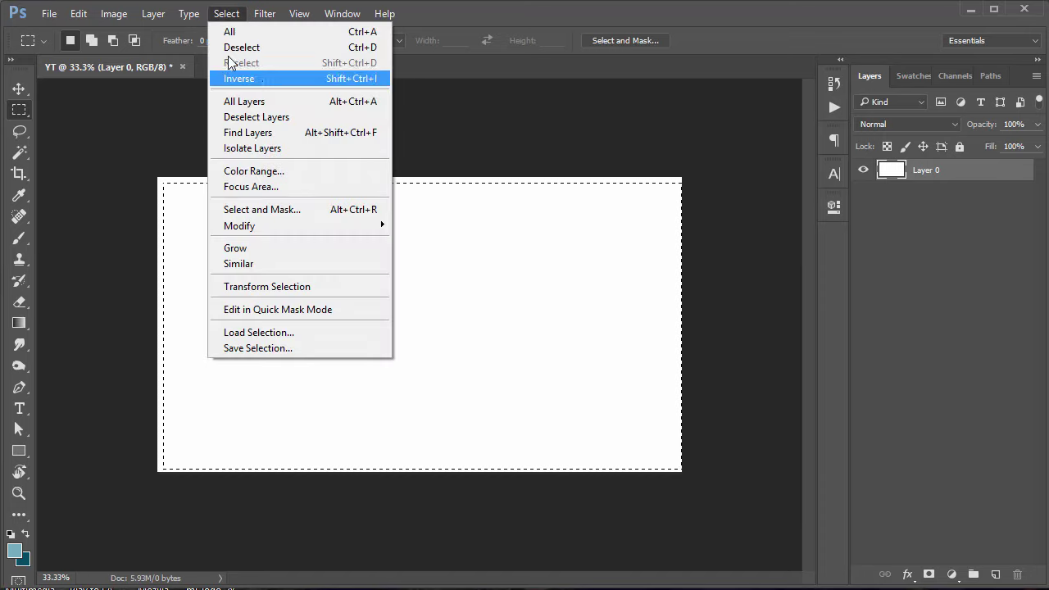
click(271, 47)
- Draw two more practice rectangular selections on the canvas and clear them
drag(238, 235, 585, 393)
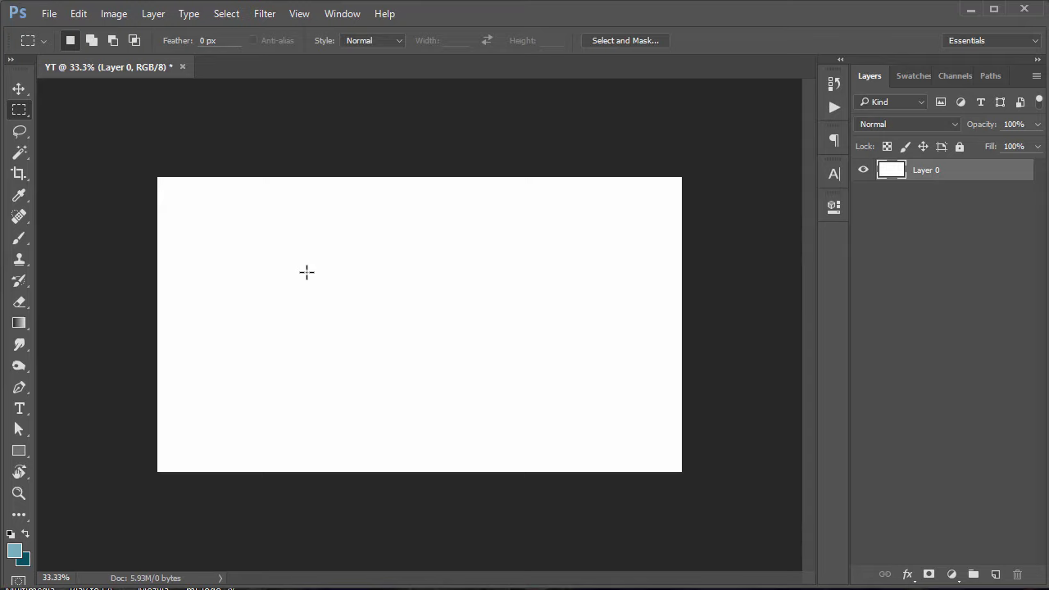
drag(196, 223, 448, 400)
click(287, 195)
- Draw a large rectangular marquee selection over the left and central part of the canvas, using New selection mode
click(21, 131)
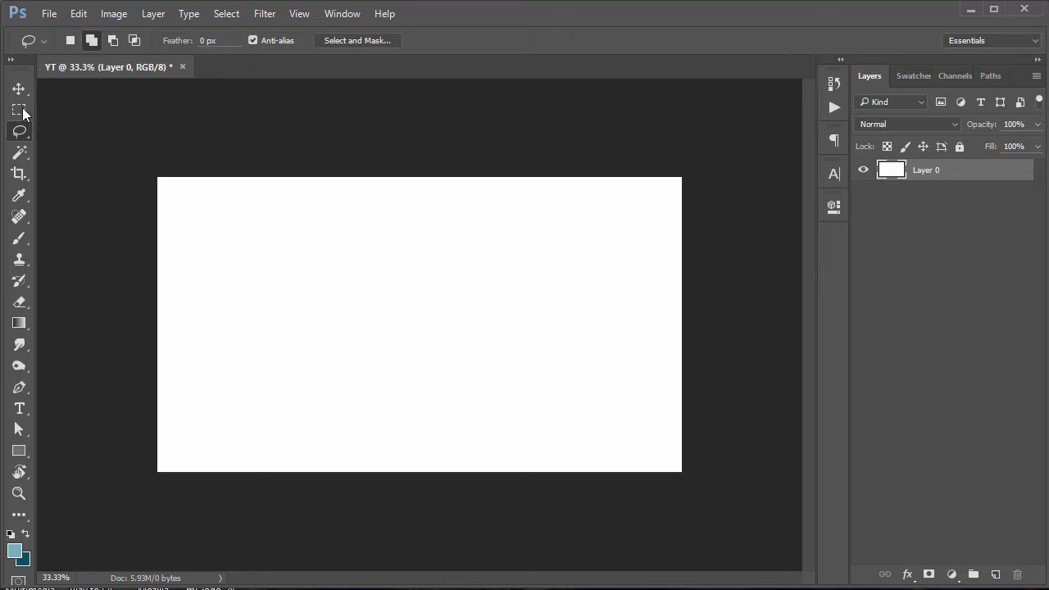
click(18, 112)
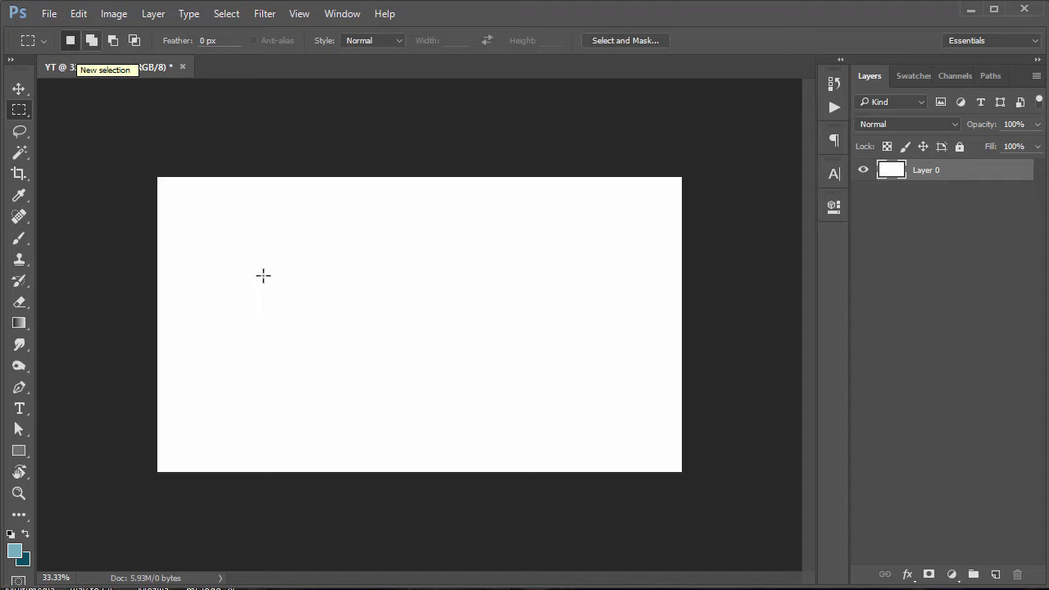
drag(204, 217, 555, 412)
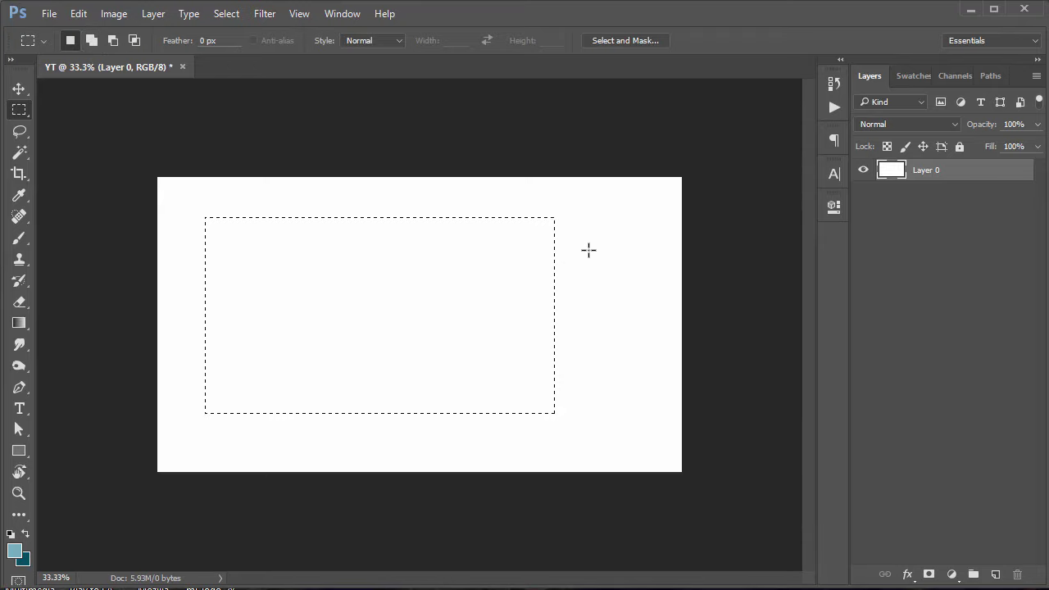
- Add three separate rectangles to the selection: a tall one to its right and thin horizontal strips below and above it
click(95, 41)
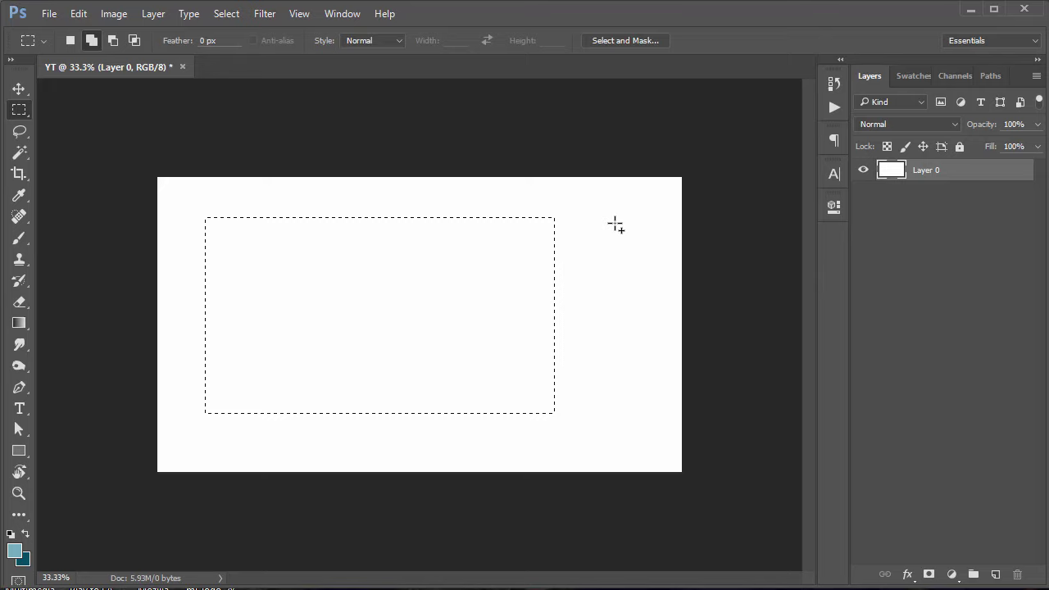
click(70, 40)
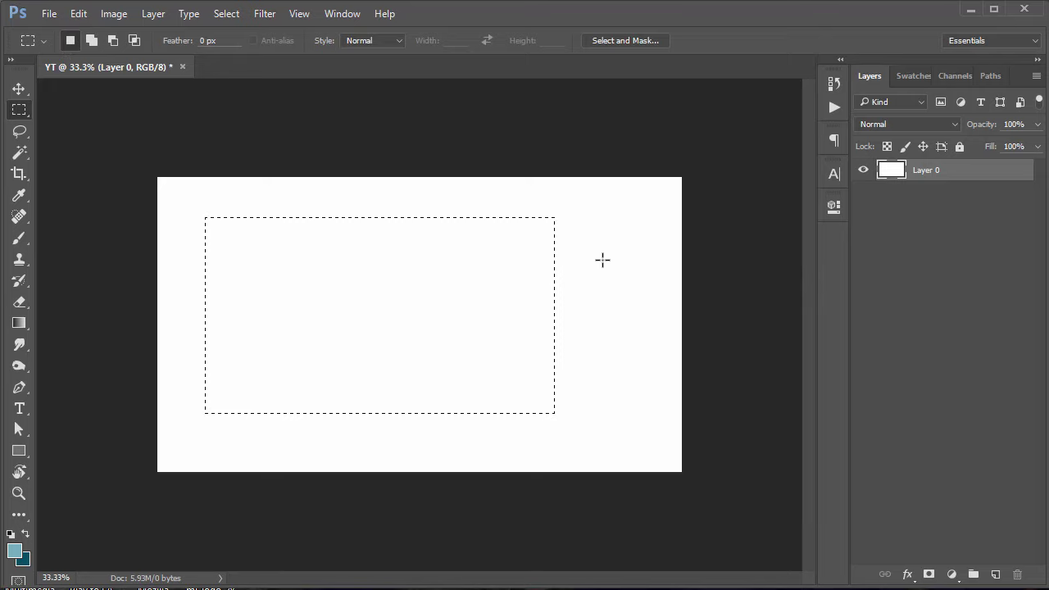
click(89, 41)
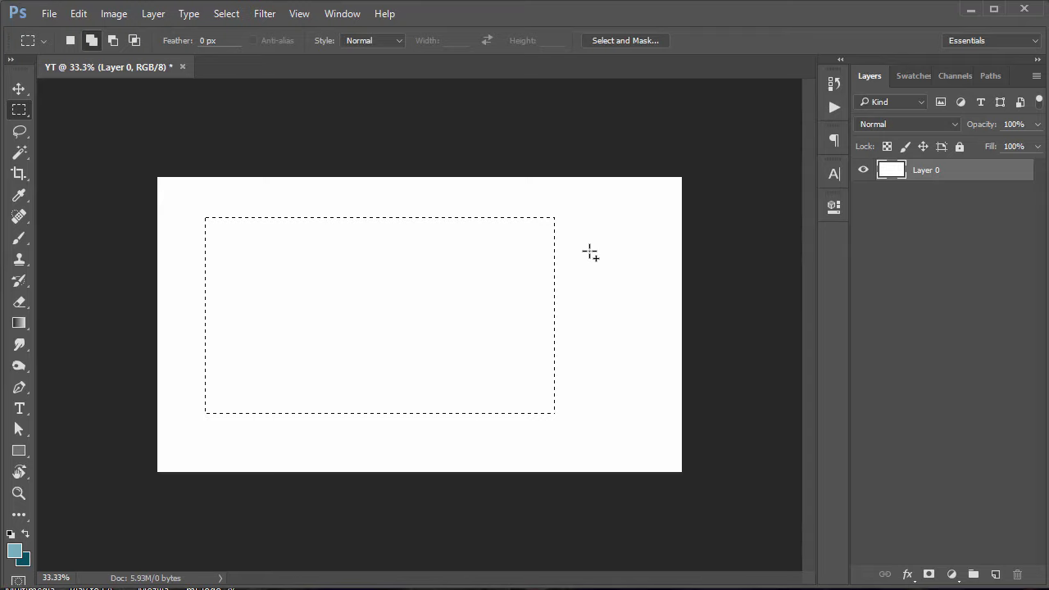
drag(653, 219, 582, 413)
drag(654, 432, 204, 457)
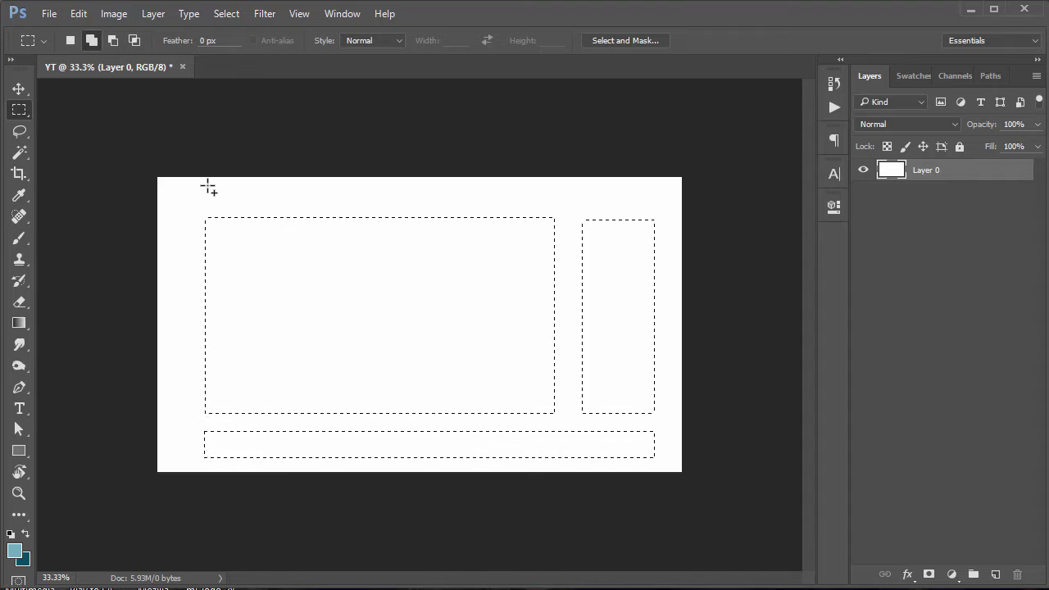
drag(207, 185, 653, 210)
- Subtract rectangles from the selection along its left edge, inside the large area, and from the right side of the tall area
click(117, 40)
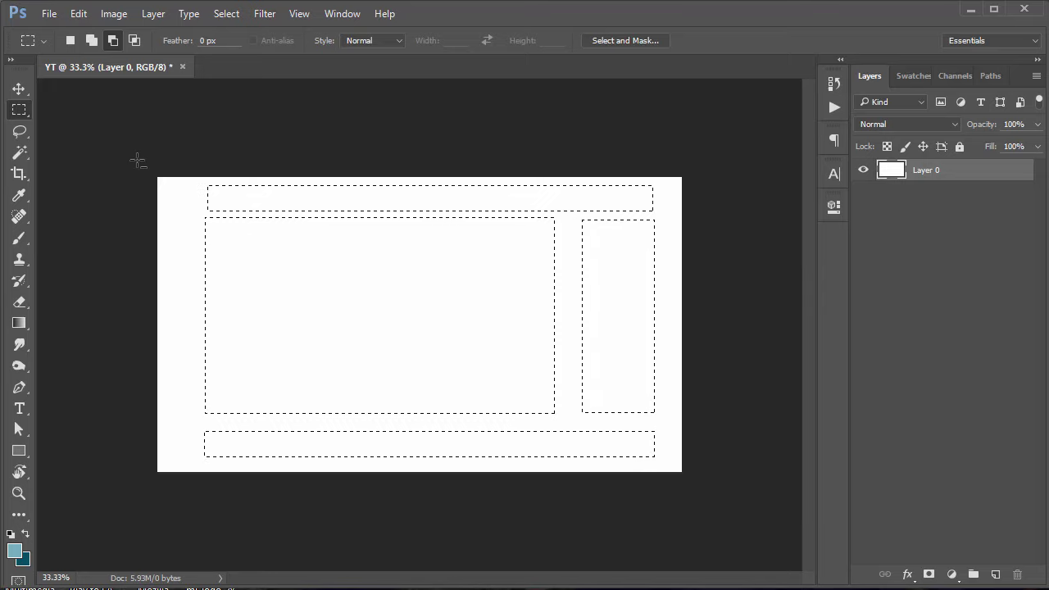
drag(136, 159, 222, 480)
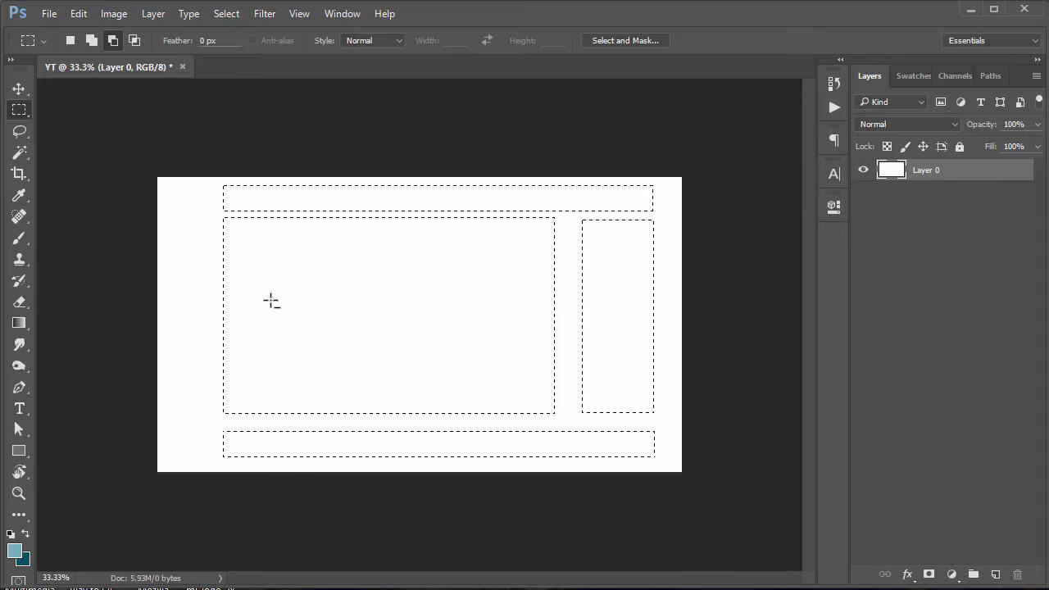
drag(205, 244, 507, 350)
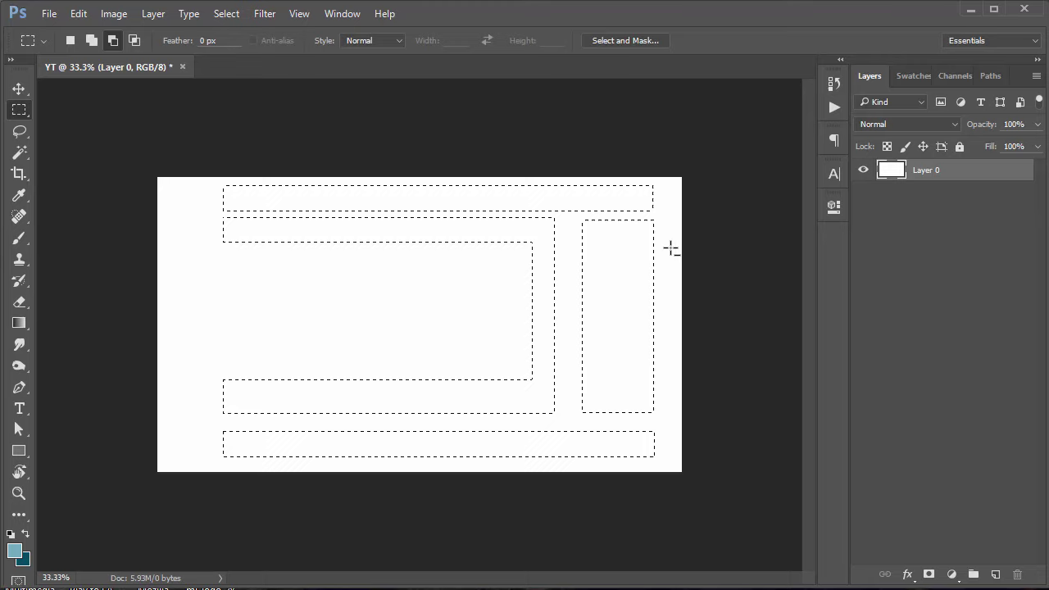
drag(665, 243, 599, 348)
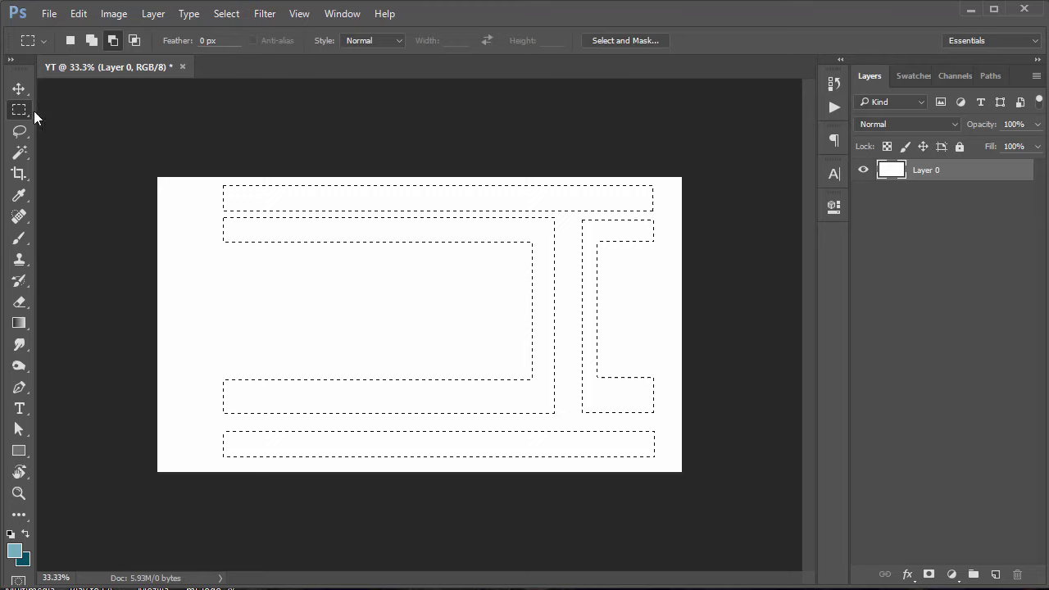
- Deselect everything and draw a single rectangular selection across the middle of the canvas
click(234, 14)
click(246, 47)
drag(530, 377, 568, 402)
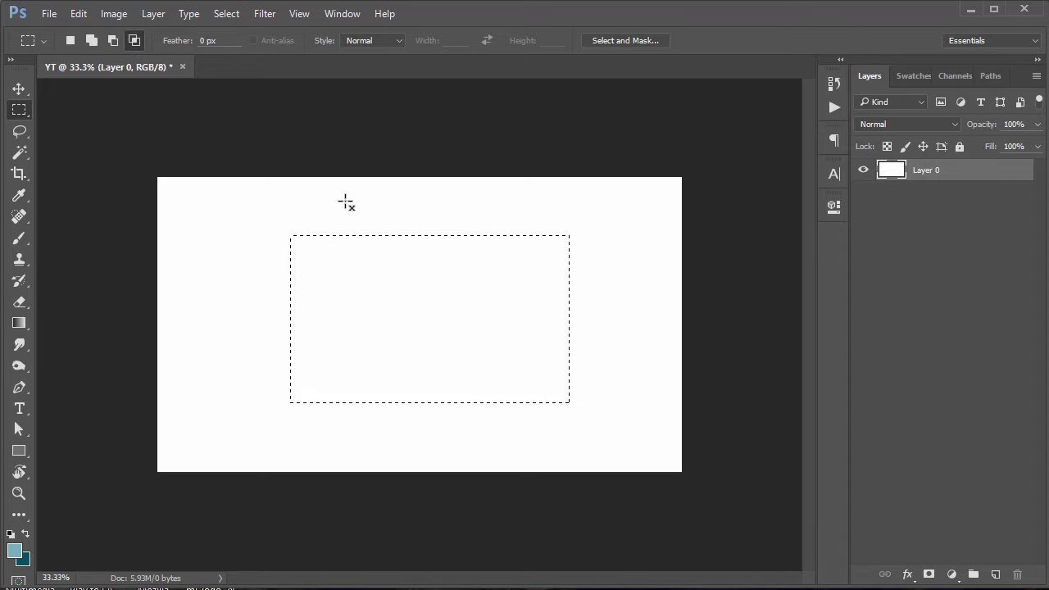
- Intersect the selection with a tall rectangle about 537 × 990 px, and again with a rectangle overlapping only its upper-right corner
drag(352, 191, 502, 463)
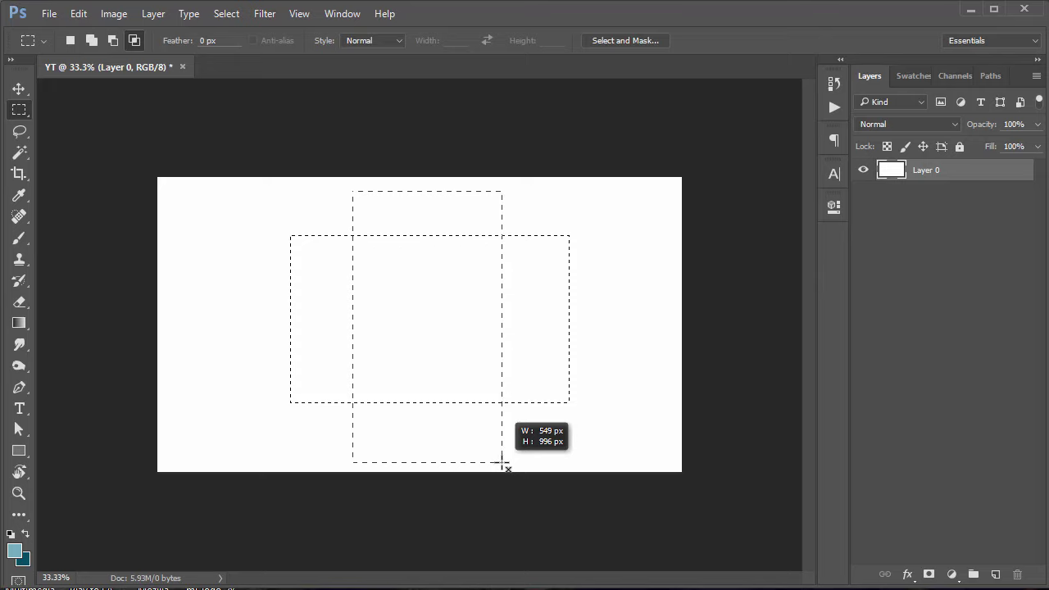
drag(502, 463, 498, 462)
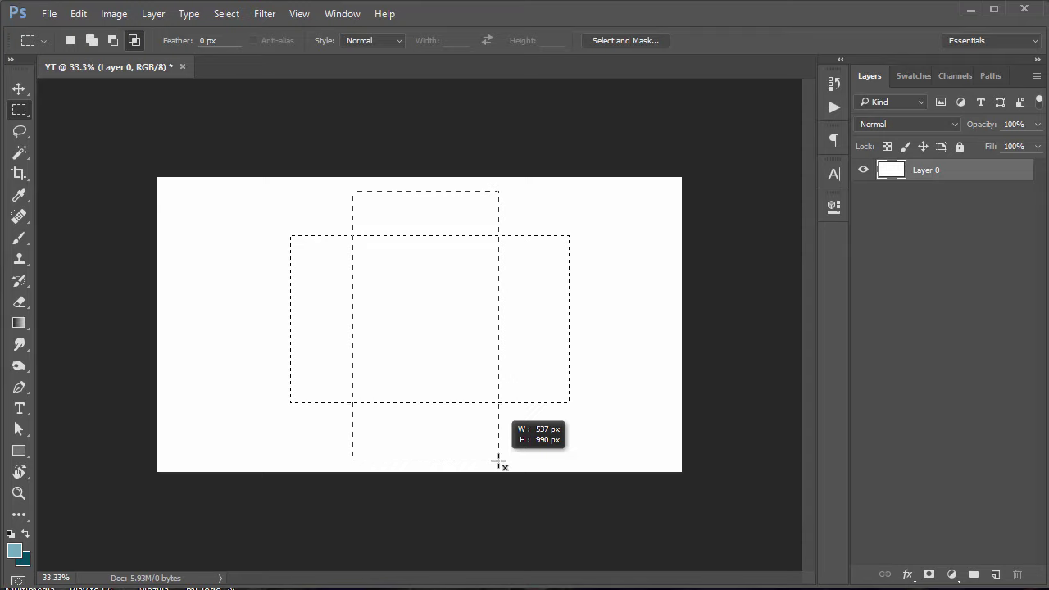
drag(498, 462, 498, 461)
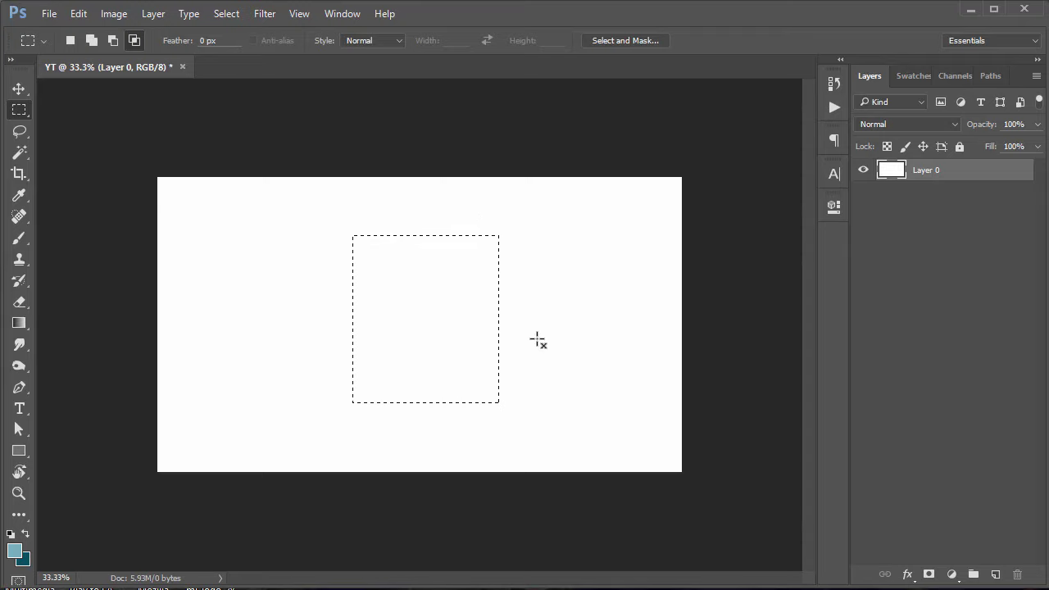
drag(667, 193, 484, 253)
- Deselect everything and draw a large rectangular selection over the left and central canvas in New selection mode
click(267, 16)
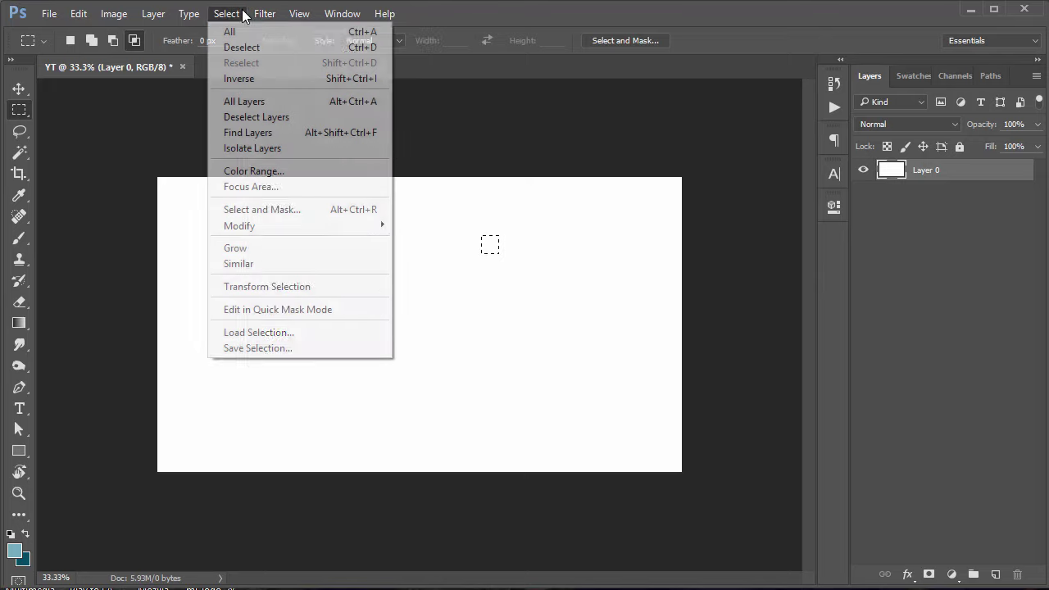
click(242, 45)
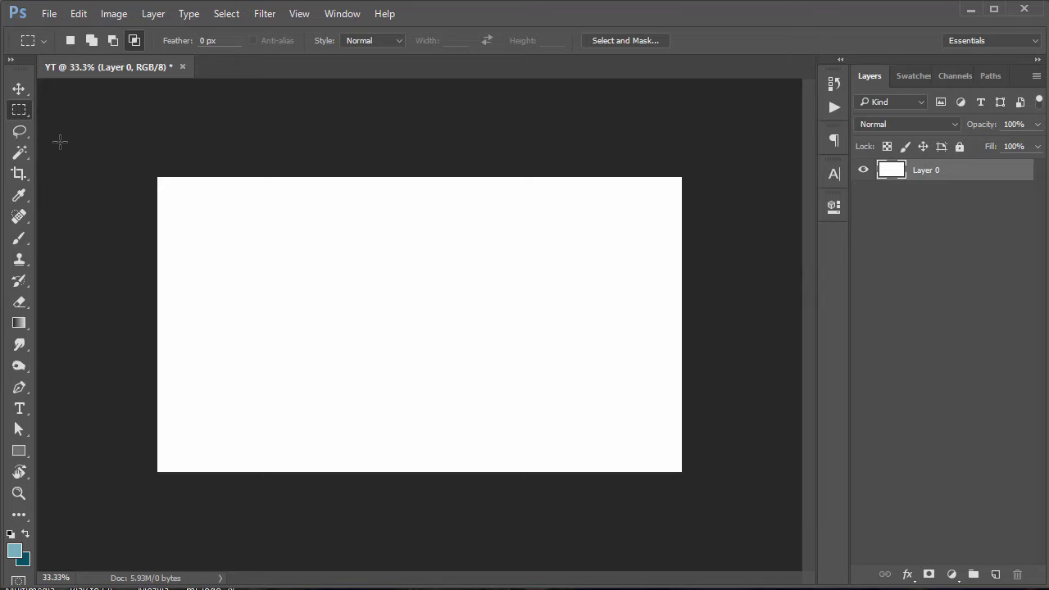
click(72, 41)
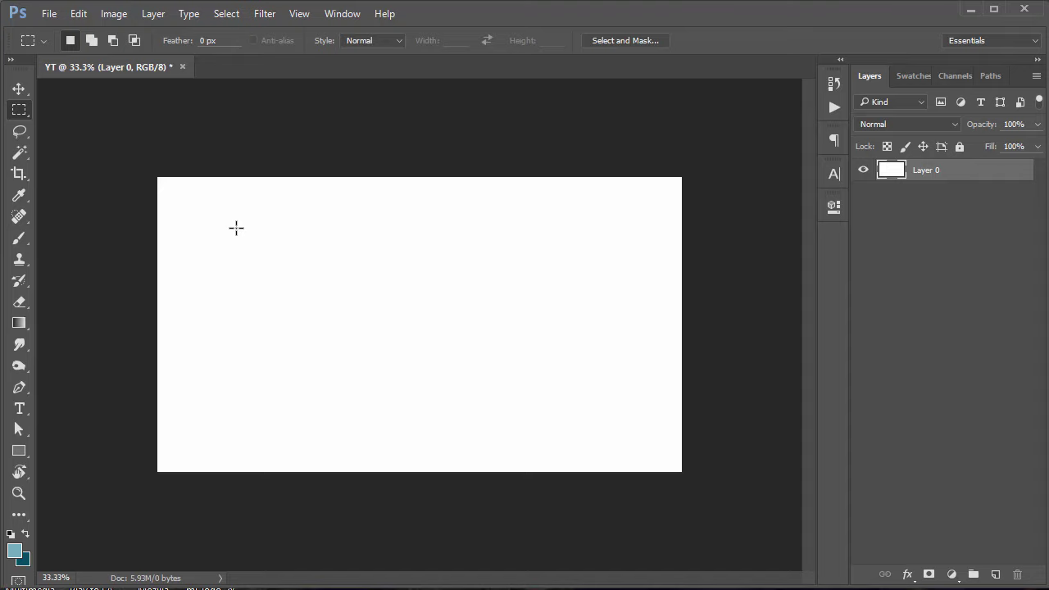
drag(236, 227, 533, 412)
- Switch to Add to selection and back to New selection, and try the temporary add and subtract modes without drawing
click(91, 41)
click(70, 41)
key(shift)
key(alt)
key(shift)
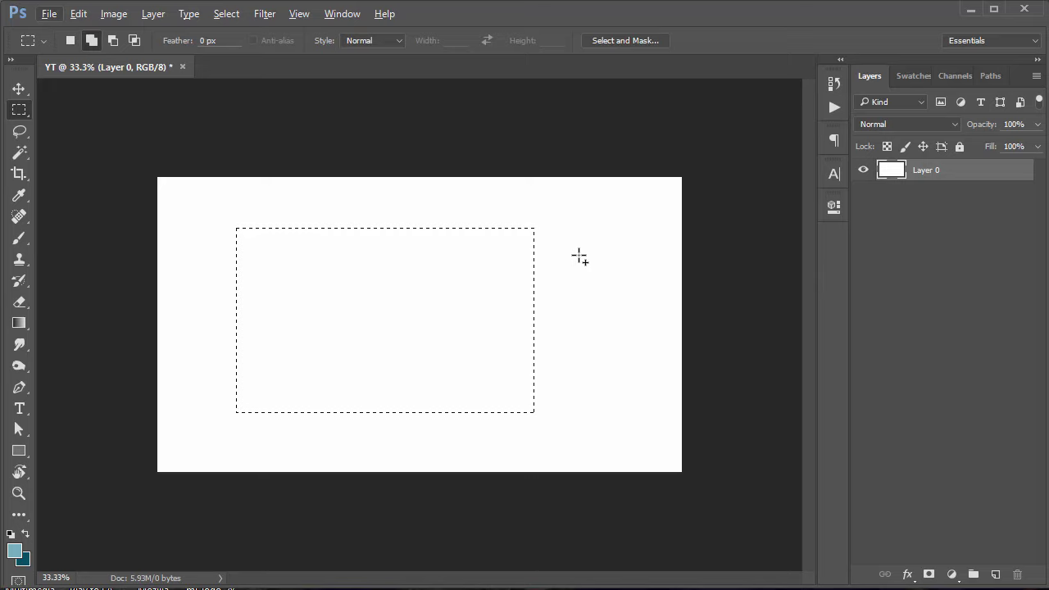
key(alt)
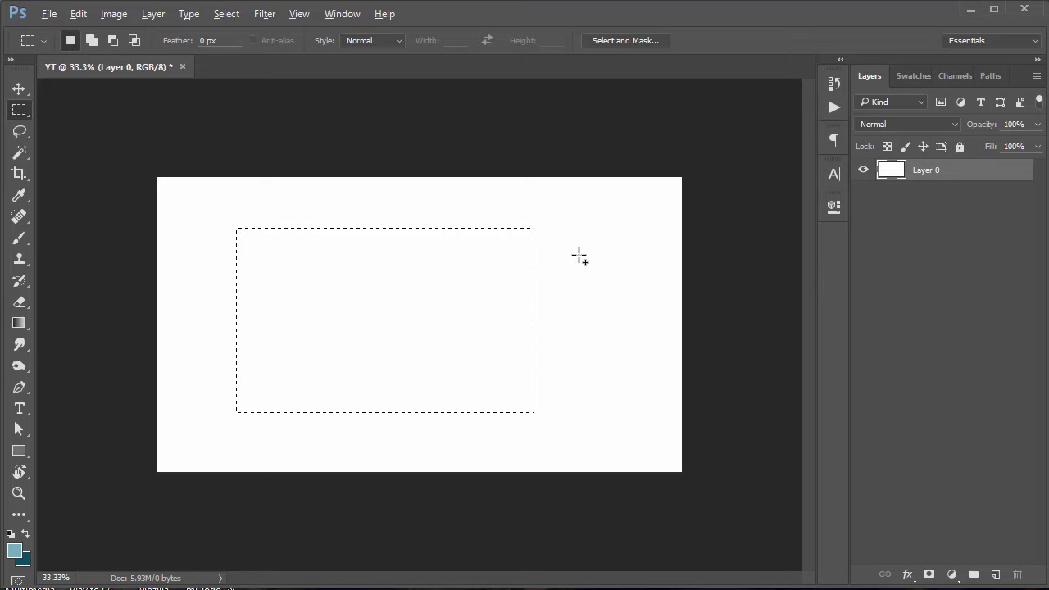
key(alt)
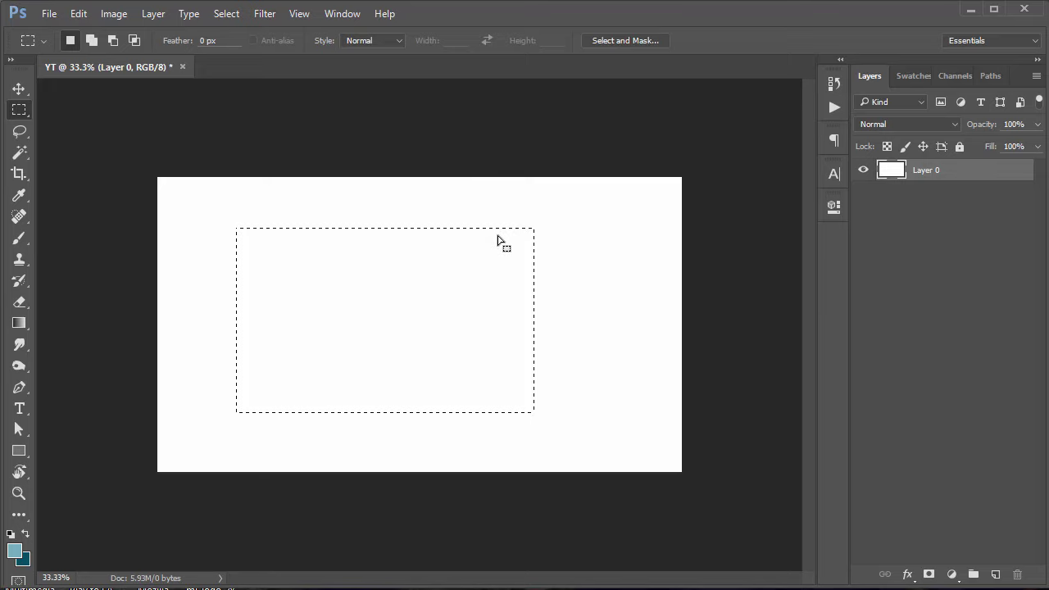
- Reshape the selection by adding overlapping rectangles at its upper-right corner and subtracting a wide strip along its upper edge
click(114, 41)
drag(545, 228, 511, 352)
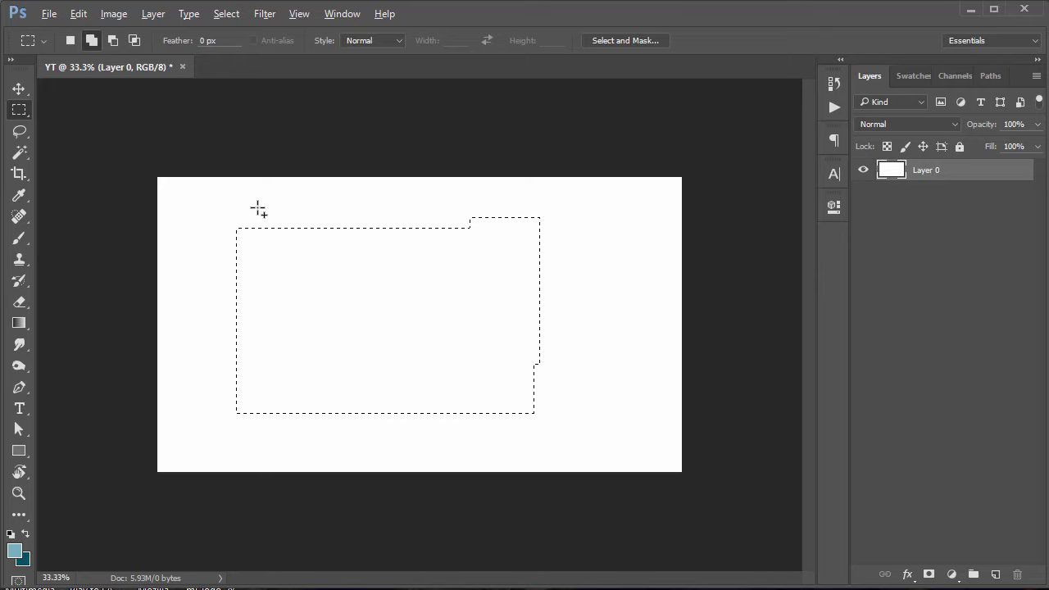
drag(240, 215, 499, 286)
drag(591, 209, 453, 309)
- Deselect everything and draw a marquee across the middle of the canvas with the Rectangular Marquee tool
click(227, 13)
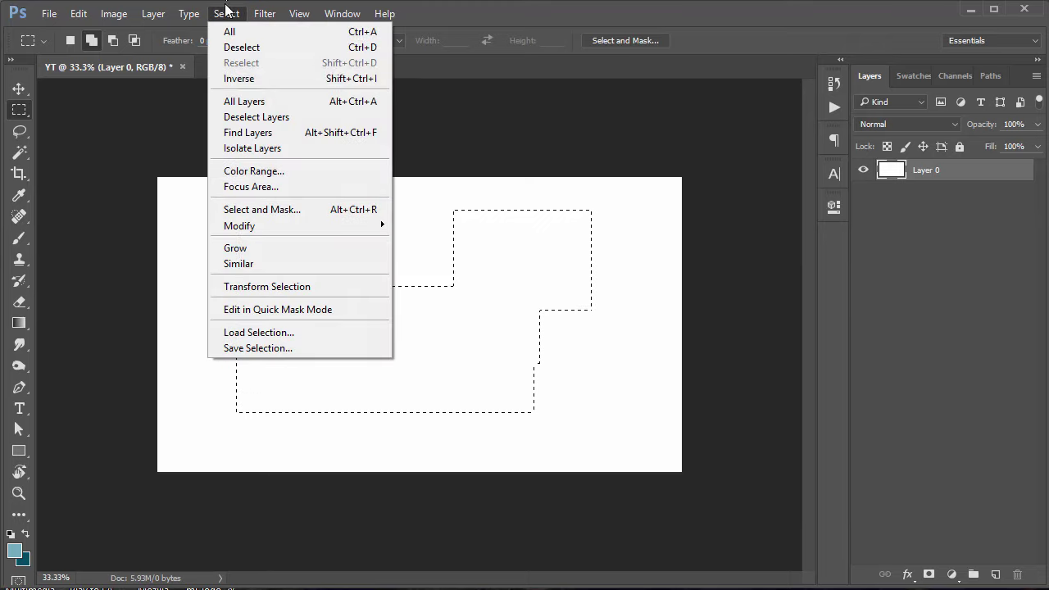
click(244, 48)
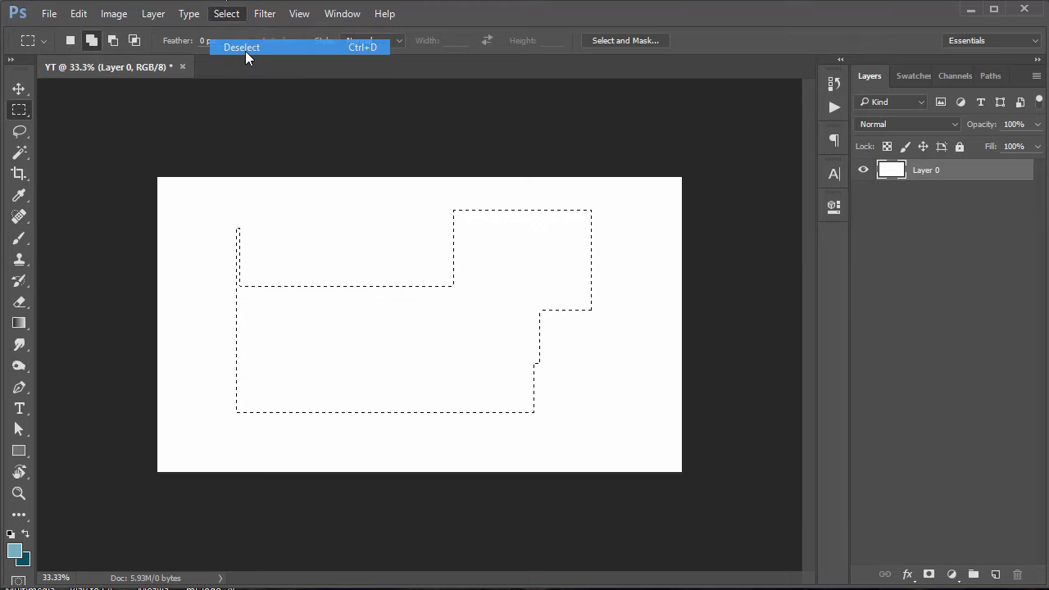
right_click(24, 115)
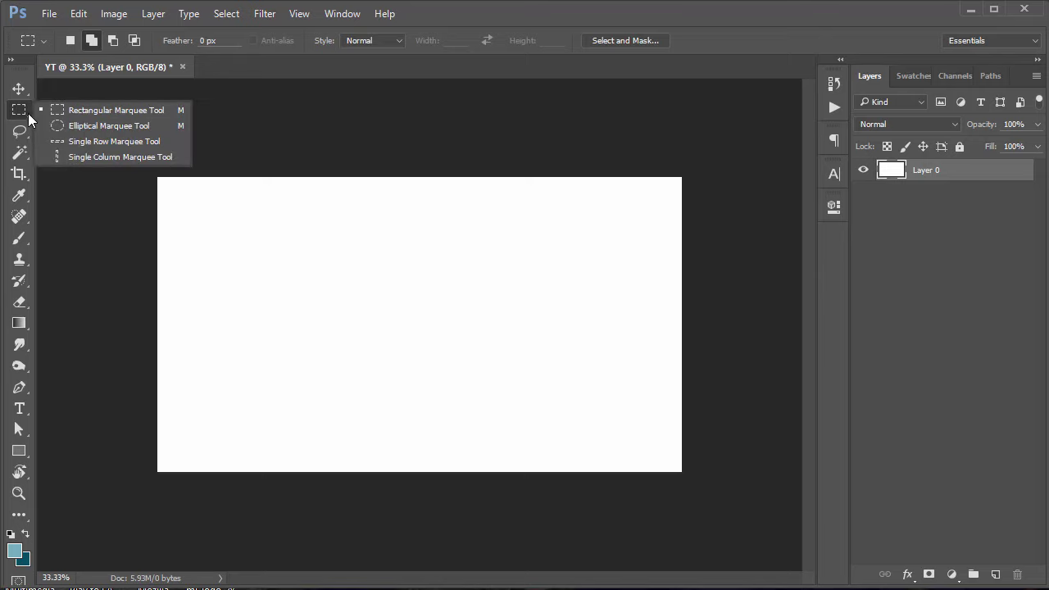
click(73, 113)
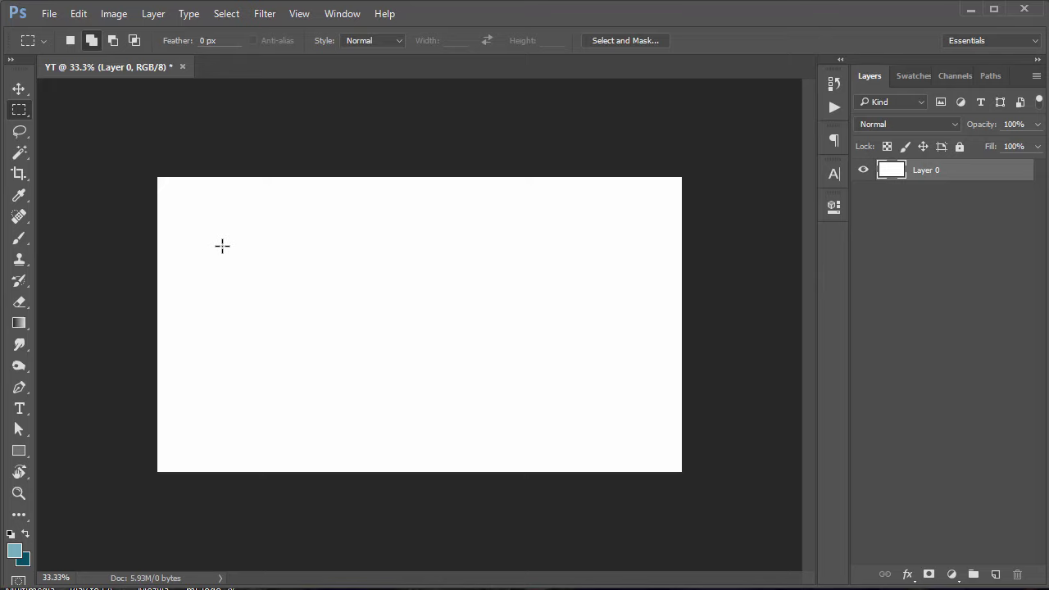
drag(296, 249, 520, 349)
- Switch to the Elliptical Marquee tool and back to the Rectangular Marquee tool, and draw a small rectangle in the canvas's upper-left area
right_click(19, 110)
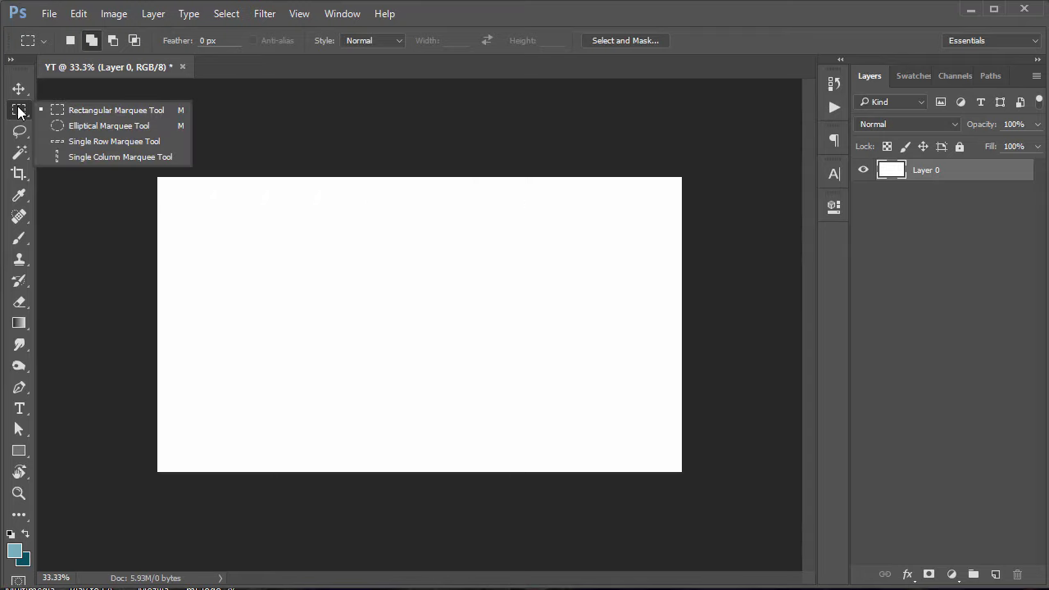
click(82, 126)
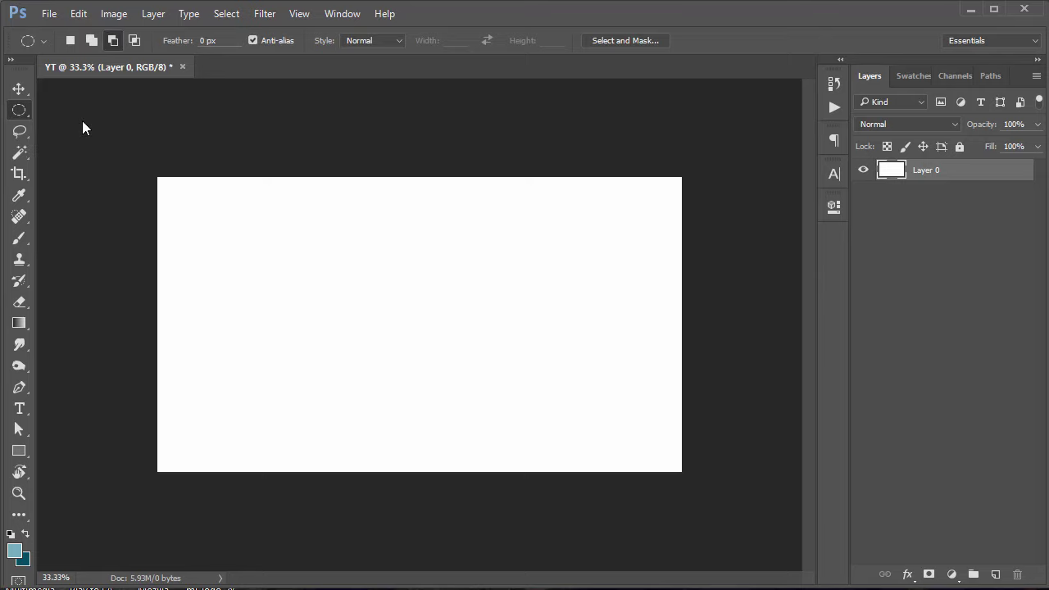
right_click(18, 111)
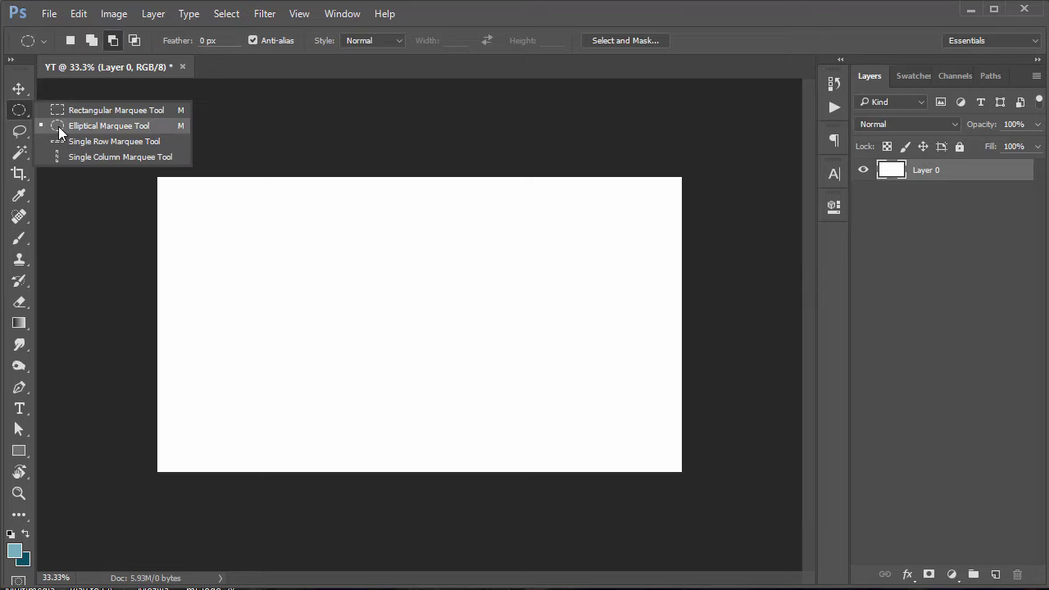
click(82, 110)
drag(225, 195, 364, 310)
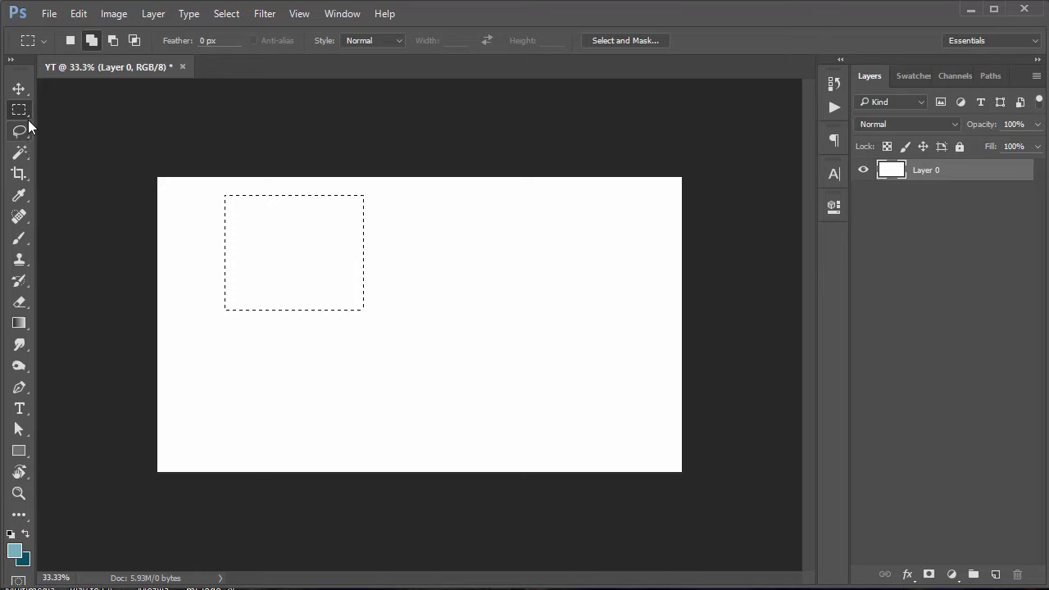
- Switch to the Elliptical Marquee tool, clear the rectangular selection, and draw a circular selection on the left half of the canvas
right_click(24, 114)
click(123, 123)
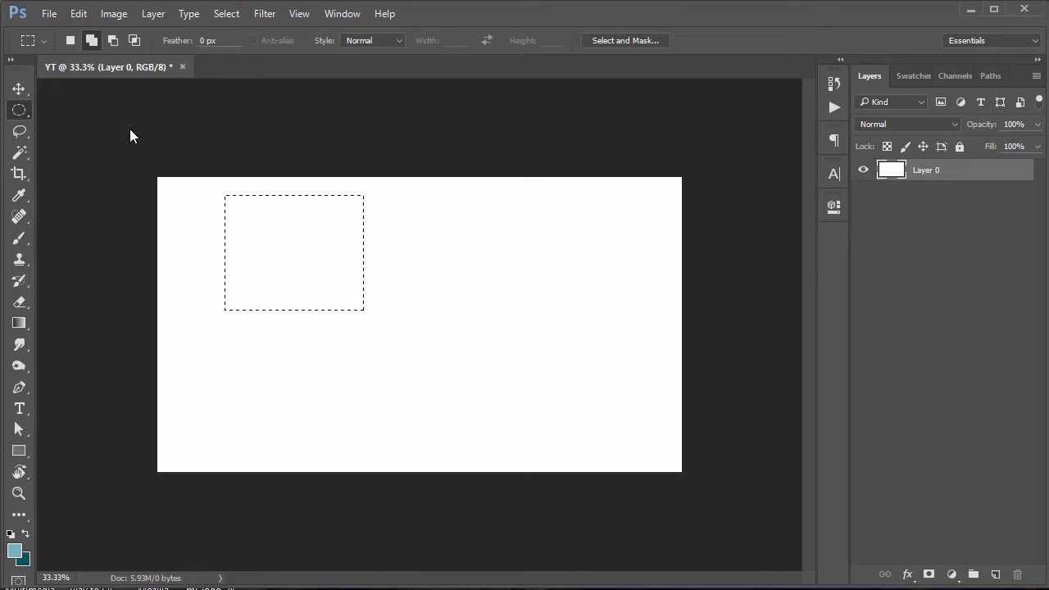
click(312, 258)
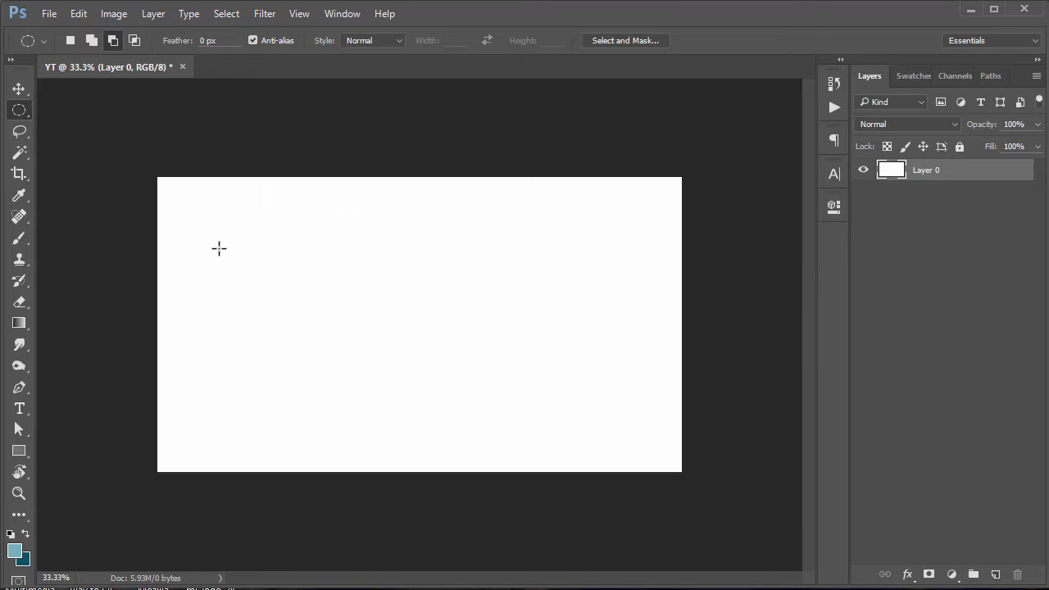
drag(340, 290, 566, 396)
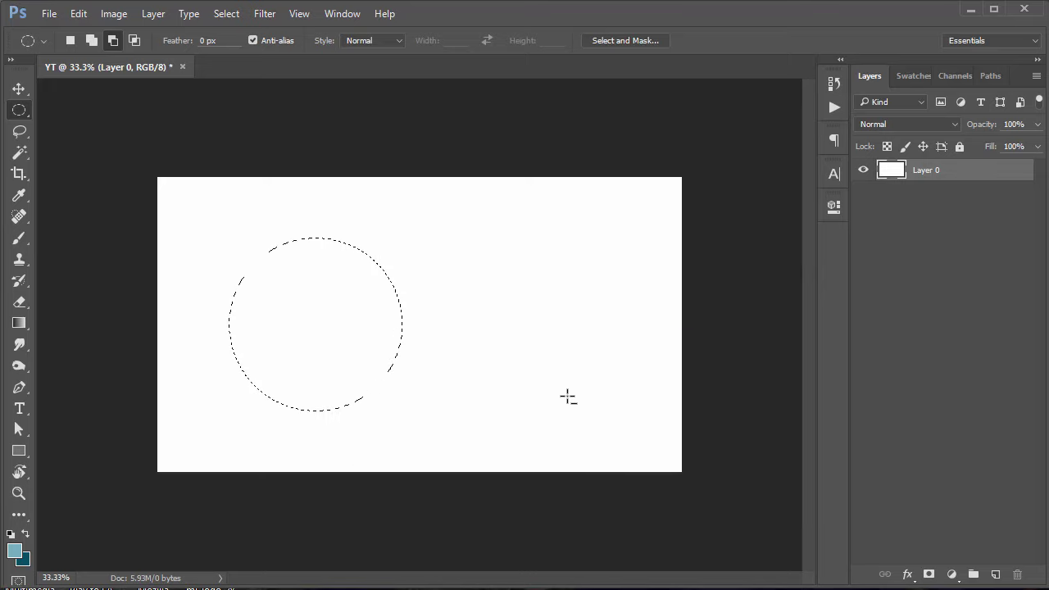
- In New selection mode, replace the circle with a wide elliptical selection near the canvas centre and shift it slightly
click(72, 42)
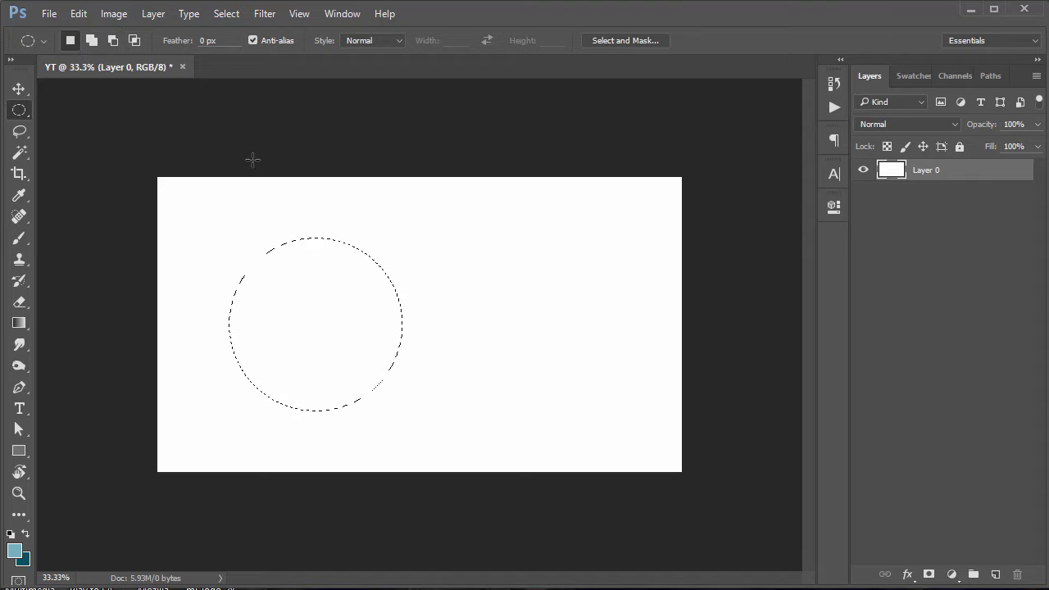
click(508, 326)
drag(373, 243, 297, 329)
click(446, 270)
drag(301, 254, 473, 372)
mouse_move(392, 305)
mouse_down()
mouse_move(482, 271)
mouse_move(374, 288)
mouse_move(381, 302)
mouse_up()
- Add three smaller ellipses to the elliptical selection, at its upper right, upper left and lower edge
click(91, 40)
drag(523, 233, 447, 326)
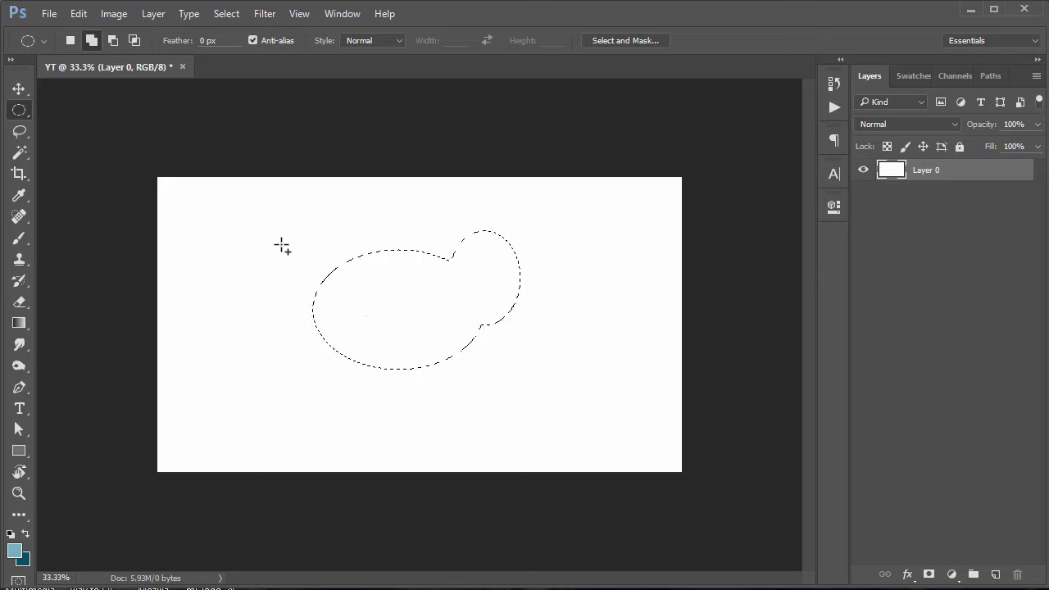
drag(281, 246, 360, 306)
drag(366, 342, 426, 399)
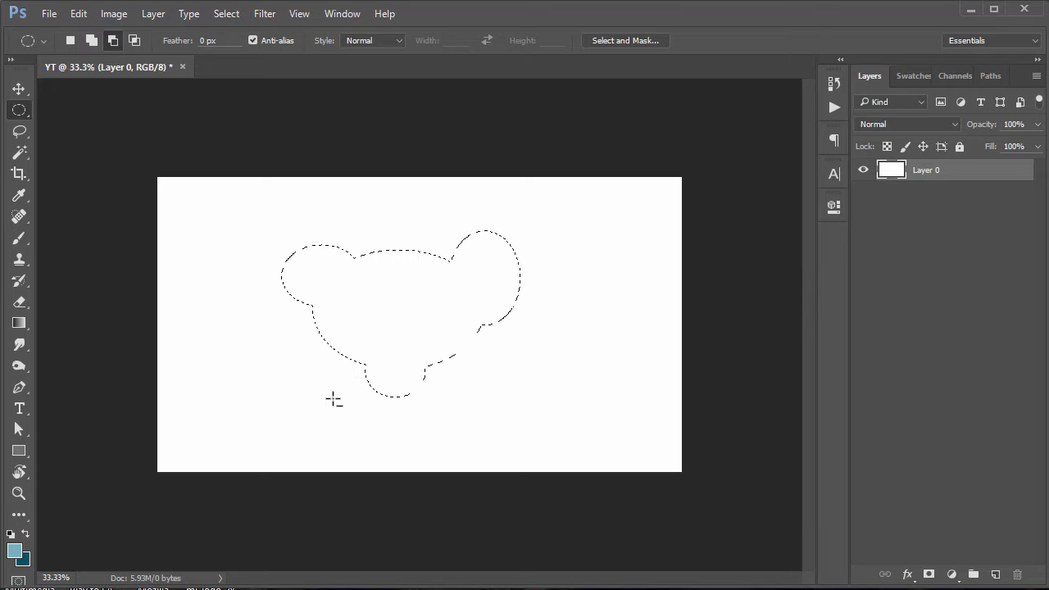
- Subtract ellipses from the selection's lower edge and intersect the remaining shape with a very wide, flat ellipse
drag(327, 417, 468, 353)
drag(511, 456, 511, 456)
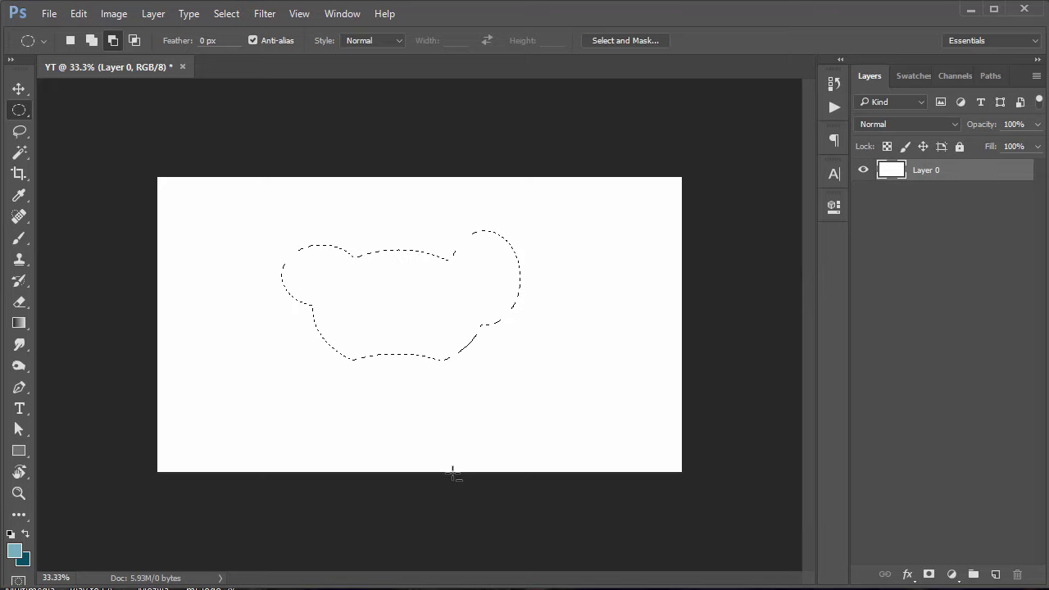
drag(337, 419, 473, 343)
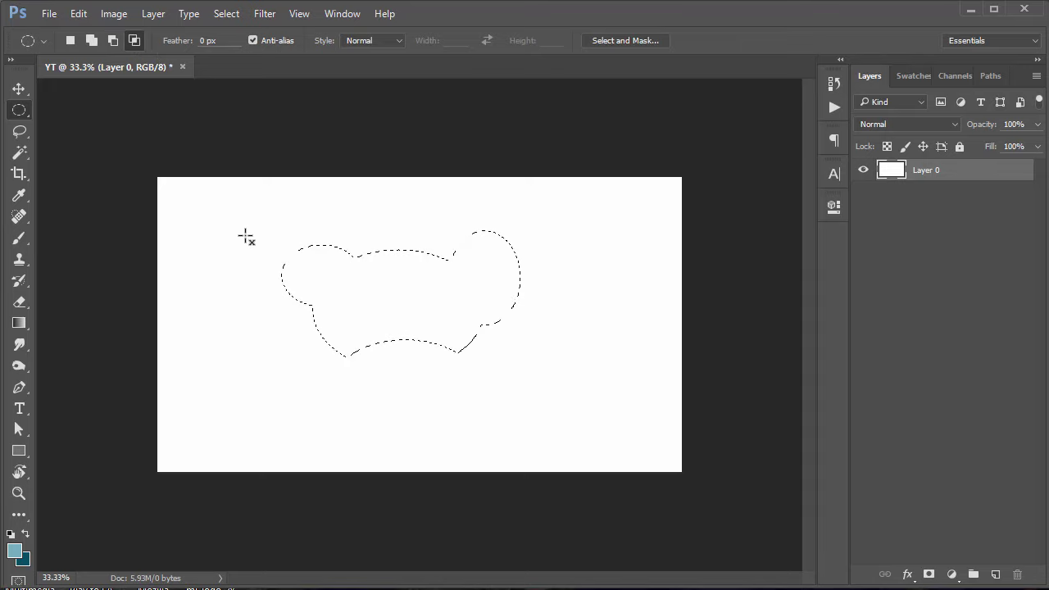
drag(206, 281, 653, 321)
- Clear the selection, draw a wide ellipse across the middle of the canvas in New selection mode, and deselect it
click(92, 39)
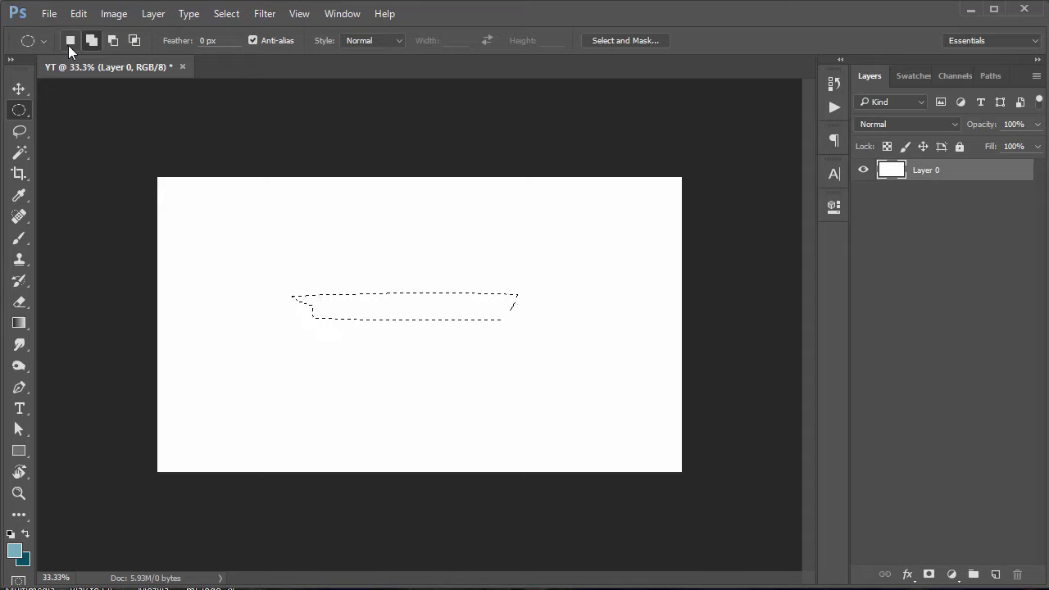
key(ctrl+d)
drag(286, 251, 592, 365)
key(ctrl+d)
- Place a single-row selection across the upper part of the canvas with the Single Row Marquee tool
right_click(19, 115)
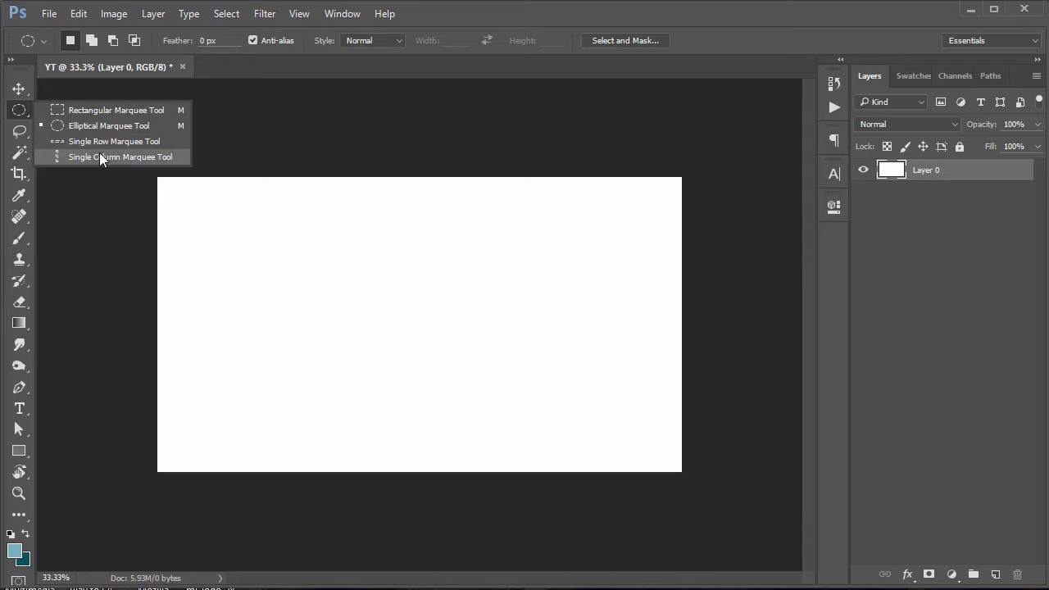
click(93, 143)
click(291, 272)
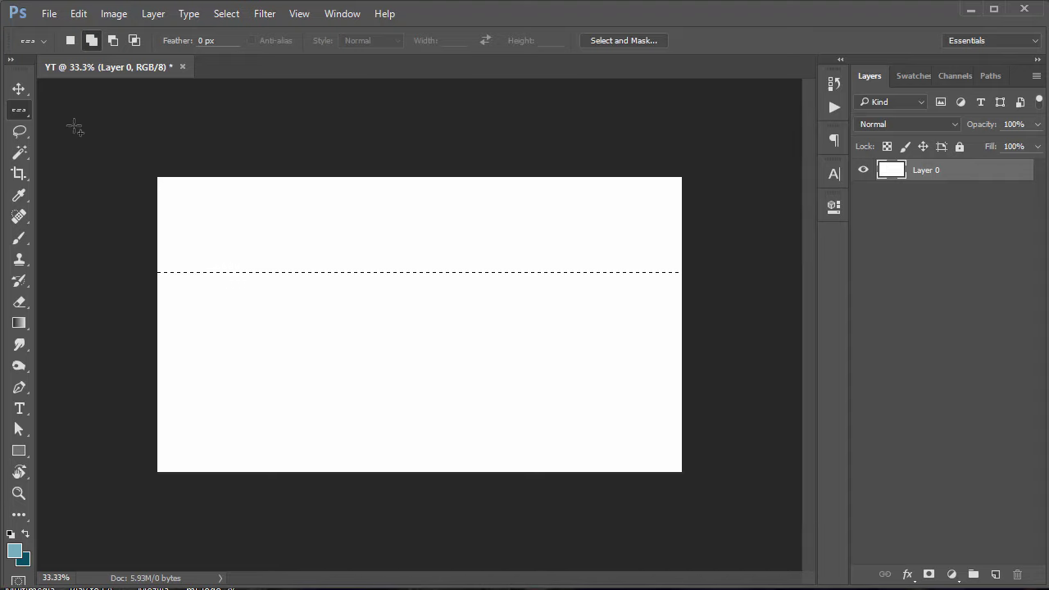
- Replace the row with a single-column selection left of the canvas centre, using the Single Column Marquee tool
right_click(19, 110)
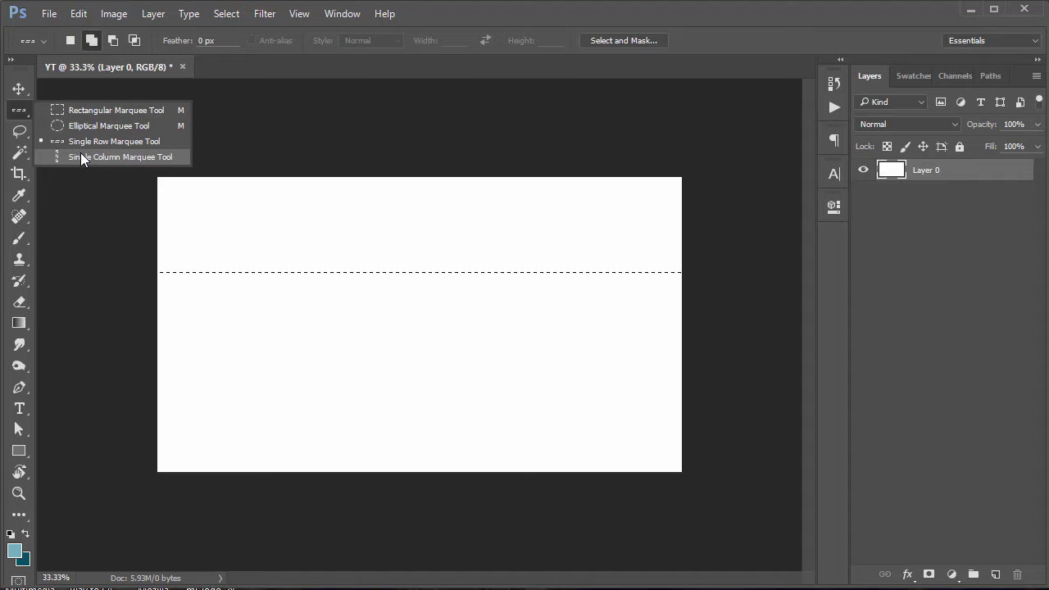
click(80, 154)
click(413, 272)
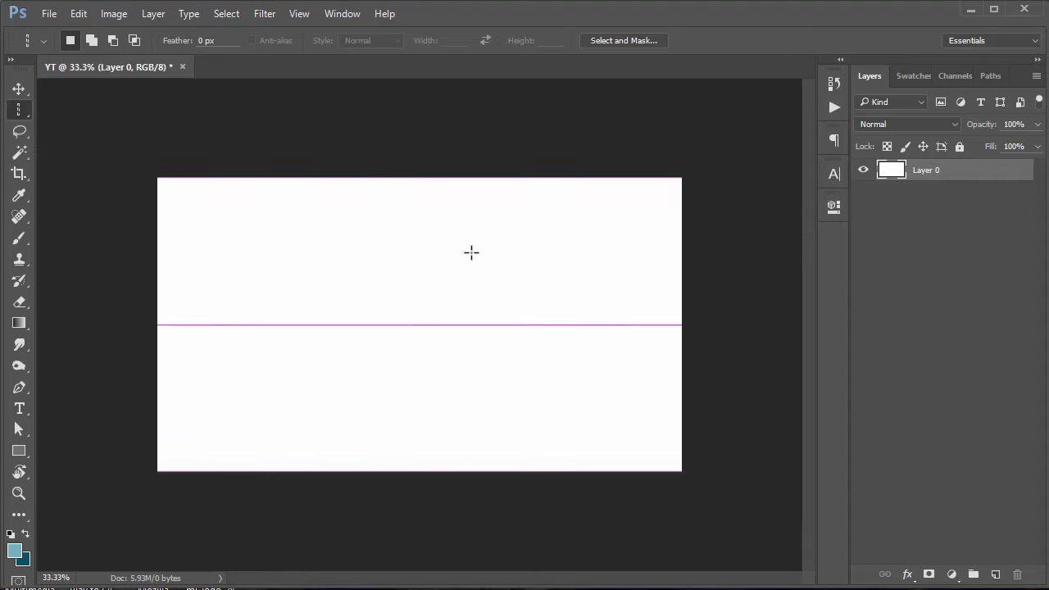
drag(377, 257, 366, 263)
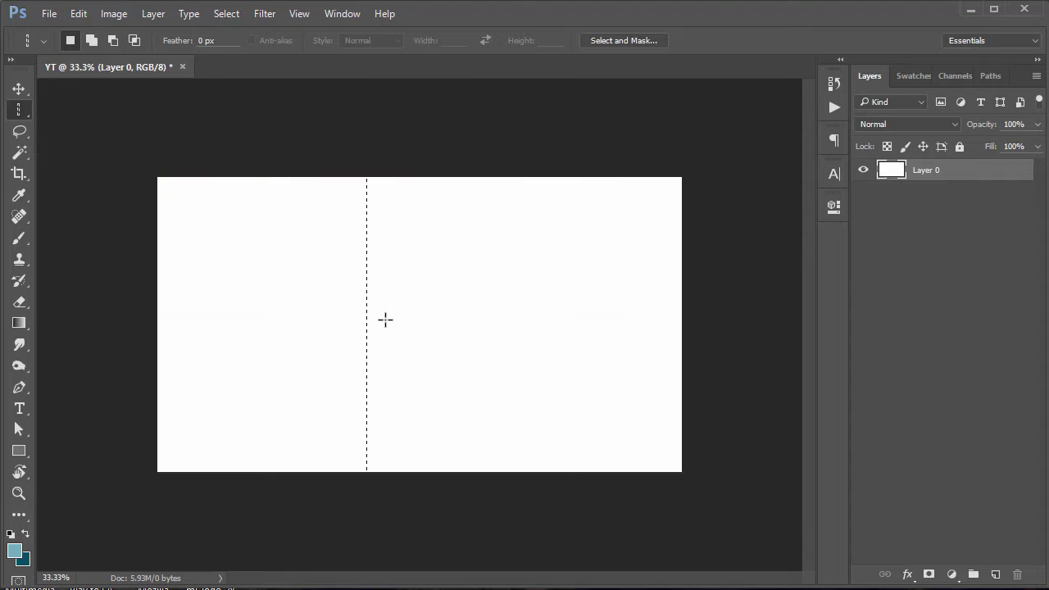
- Return to the Rectangular Marquee tool and set it to Add to selection mode
right_click(18, 115)
click(51, 112)
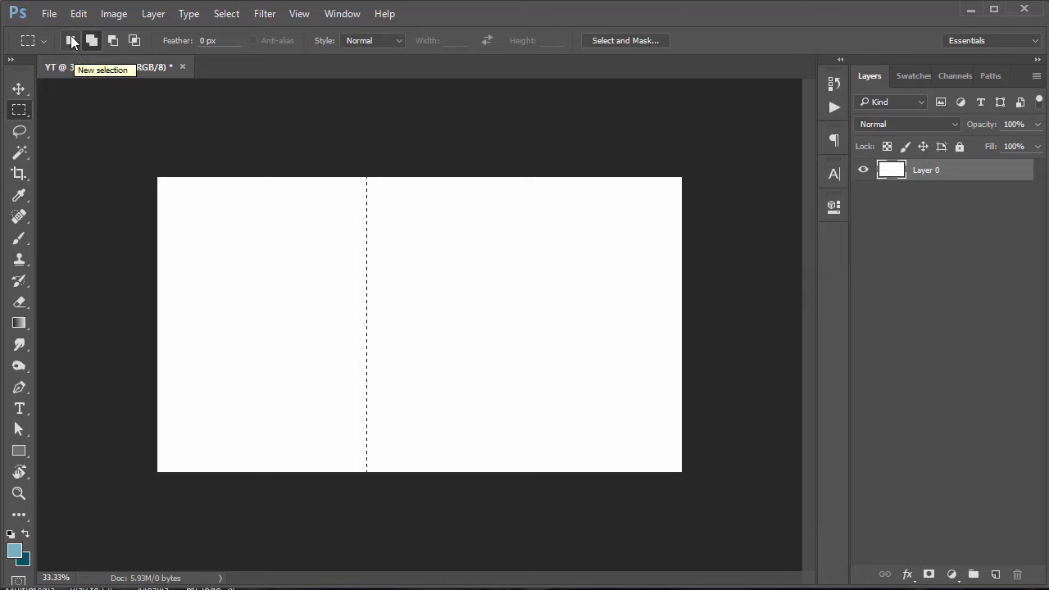
click(90, 43)
right_click(16, 116)
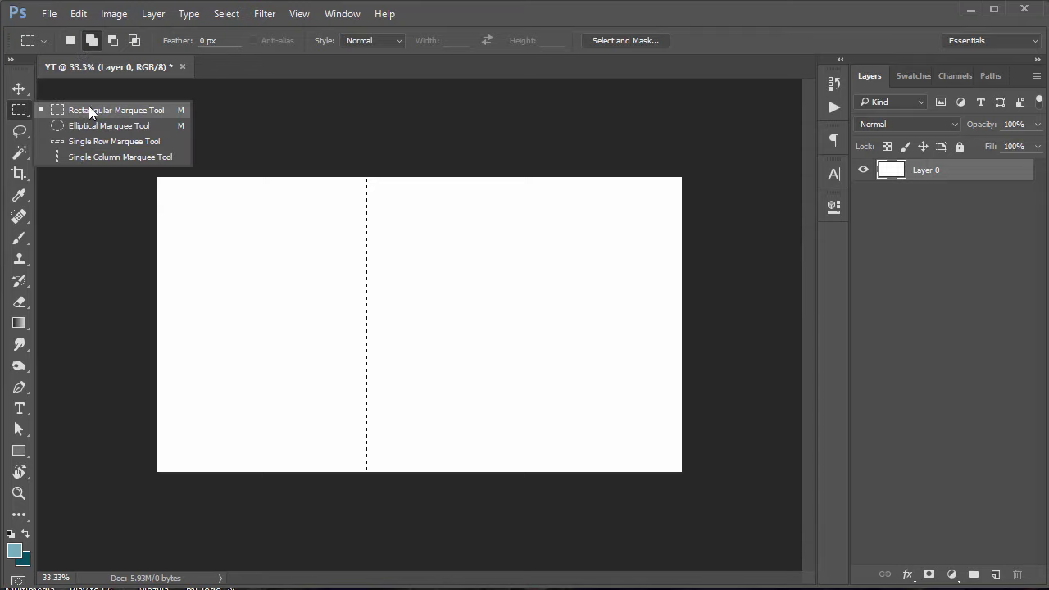
click(90, 111)
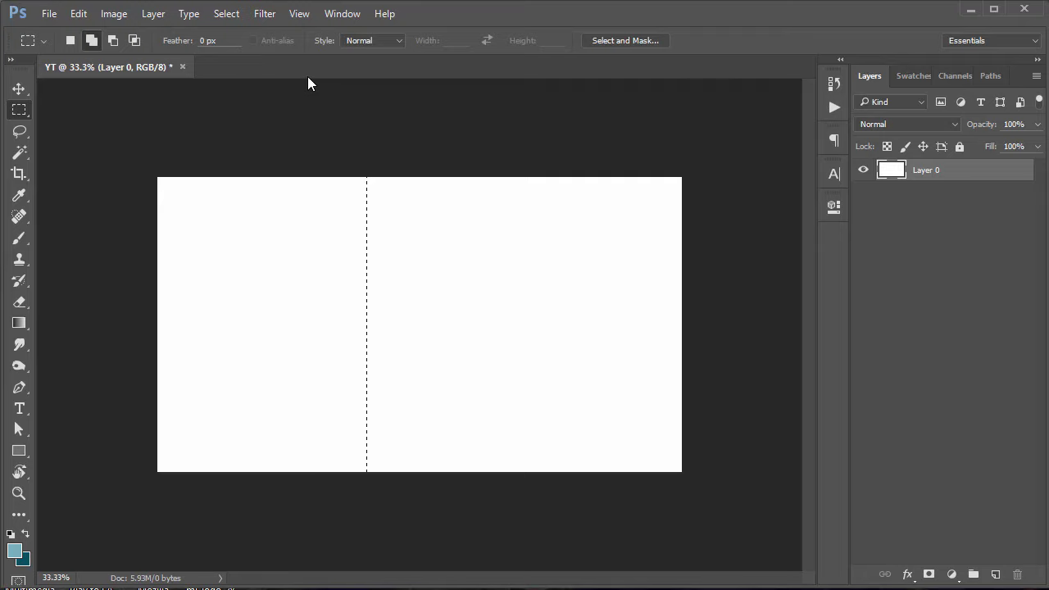
- Clear the column selection and draw a square selection around the middle of the canvas
key(ctrl+d)
drag(348, 263, 551, 427)
- Add two roughly circular selections at the square's upper corners with the Elliptical Marquee tool, the left one about 310 × 290 px
right_click(27, 109)
click(81, 127)
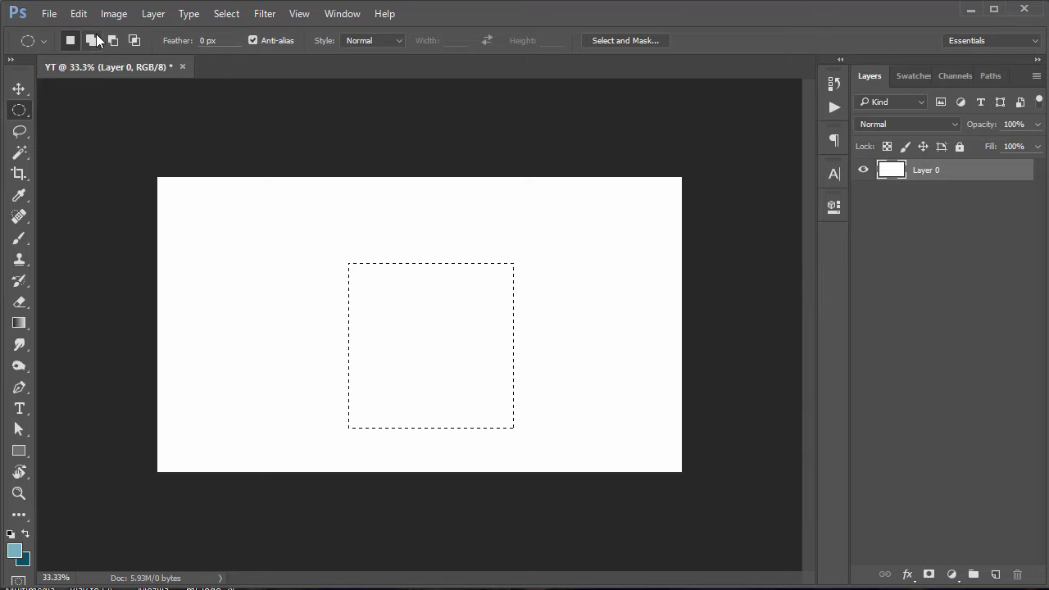
drag(274, 204, 358, 283)
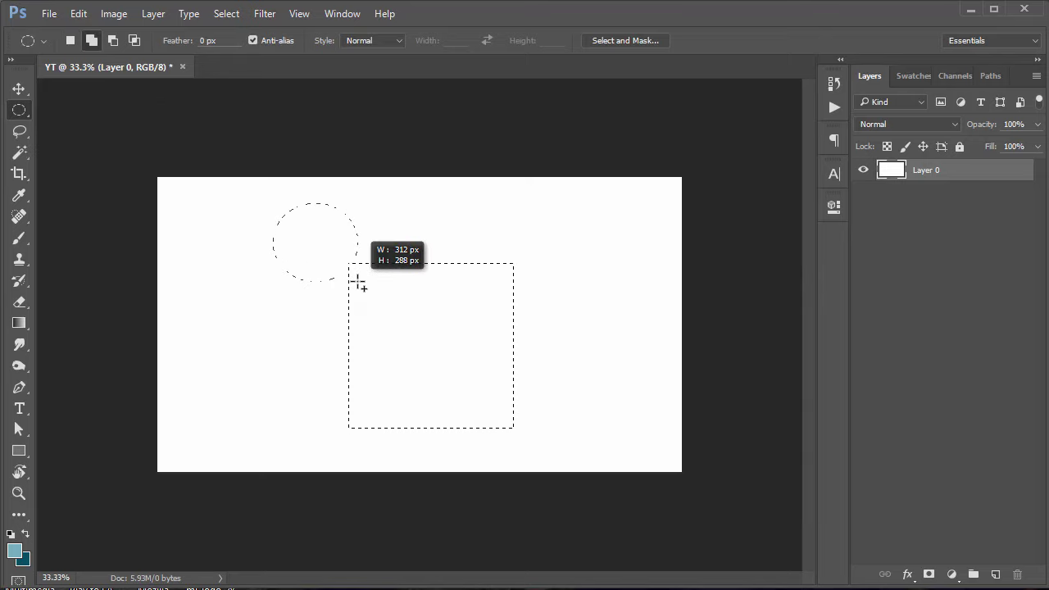
drag(570, 217, 511, 282)
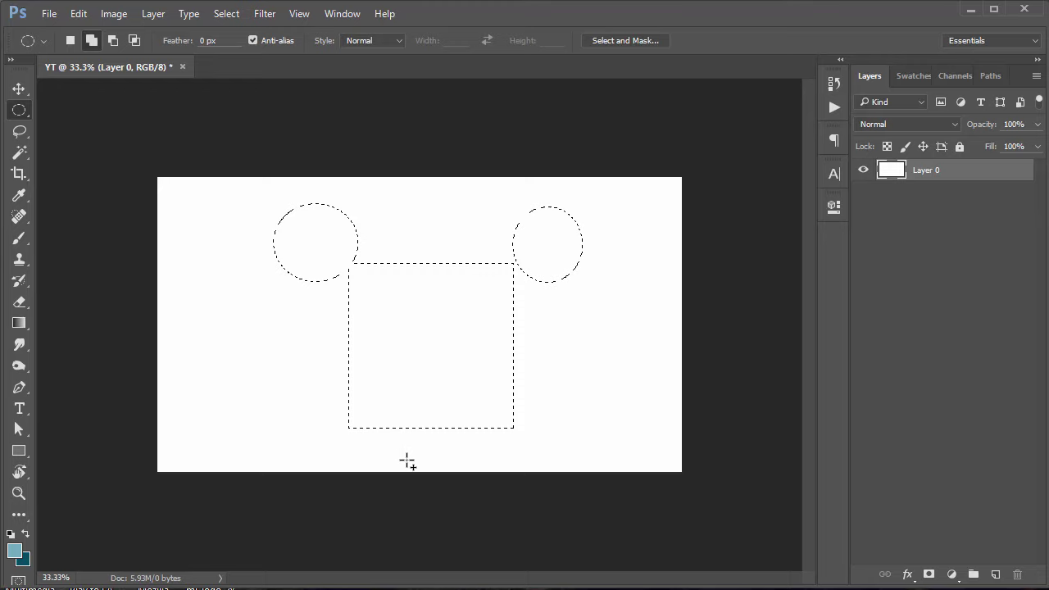
- Add a thin horizontal rectangle below the square with the Rectangular Marquee tool, and switch to the Elliptical Marquee tool
right_click(33, 108)
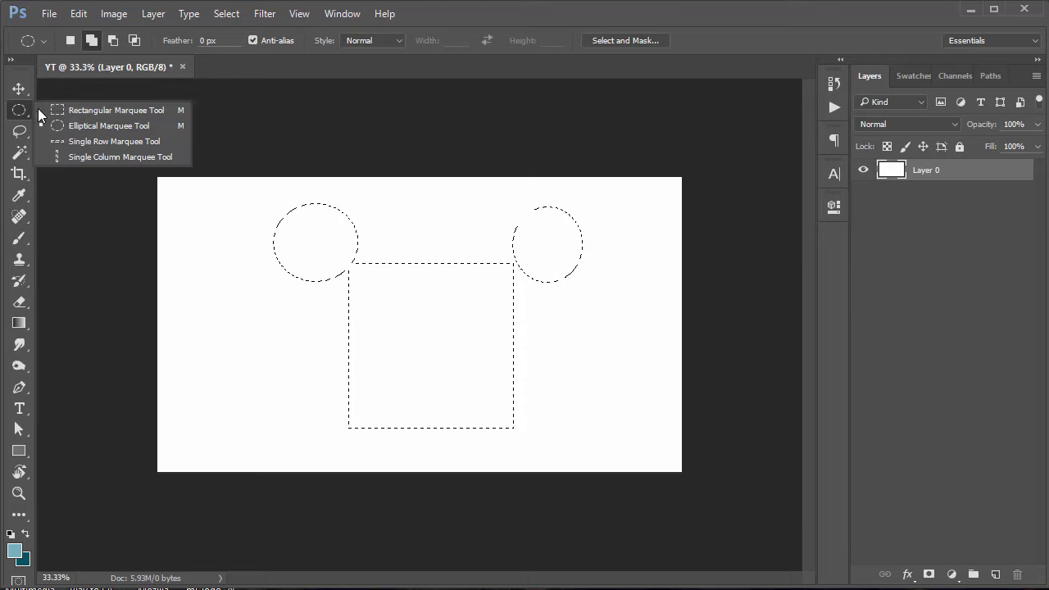
click(71, 110)
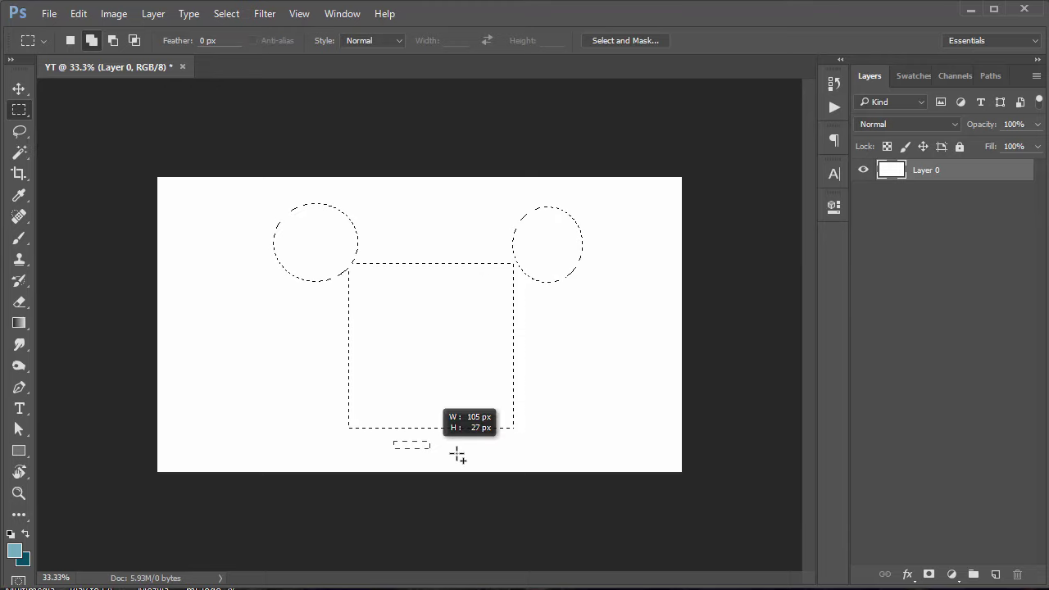
right_click(25, 110)
click(65, 124)
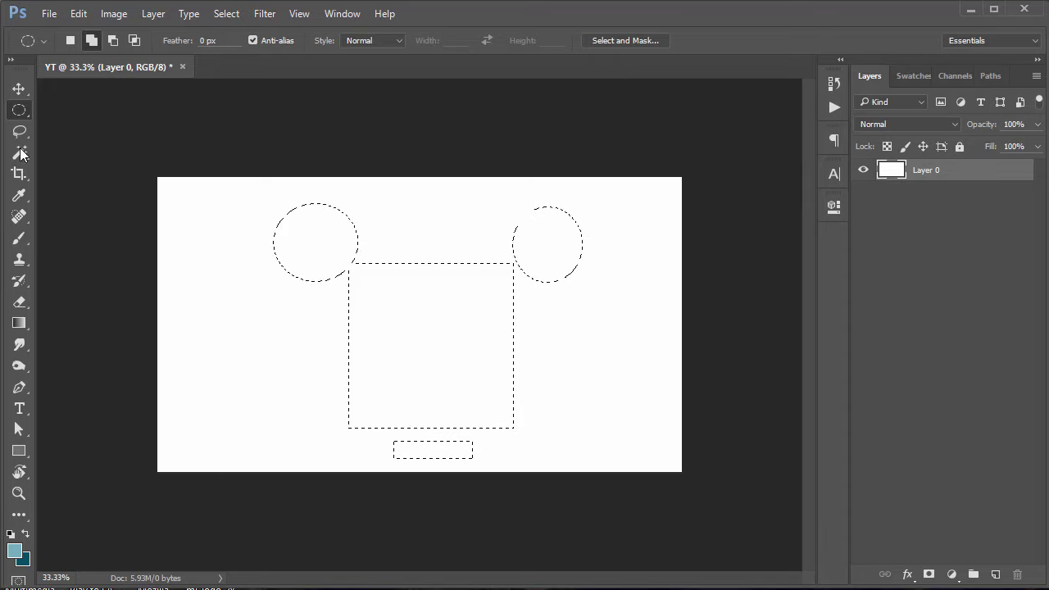
- Subtract a slightly smaller square from inside the central square with the Rectangular Marquee tool
right_click(22, 112)
click(64, 109)
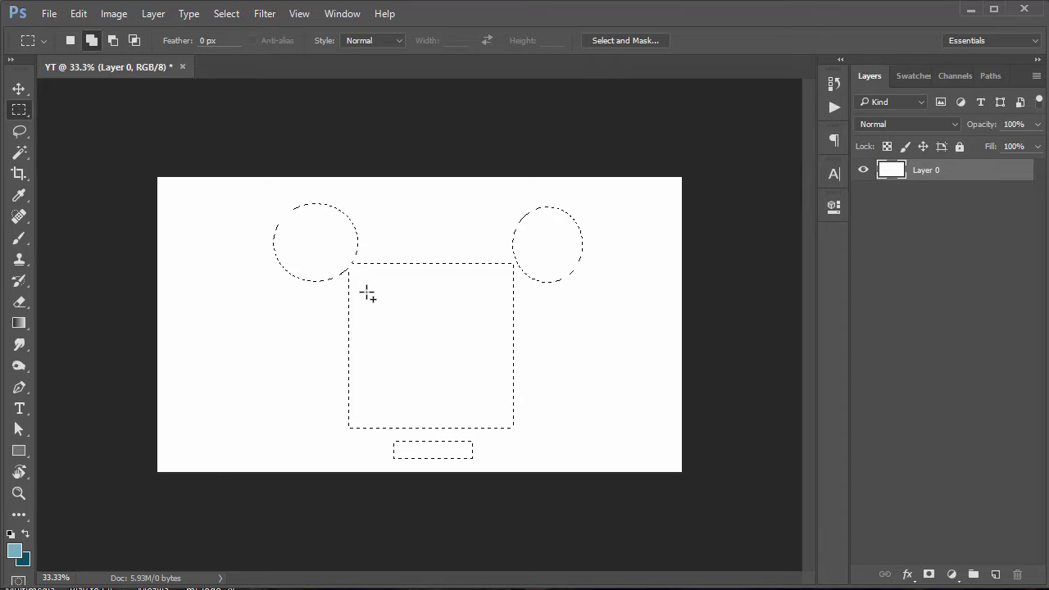
key(alt)
drag(476, 366, 503, 417)
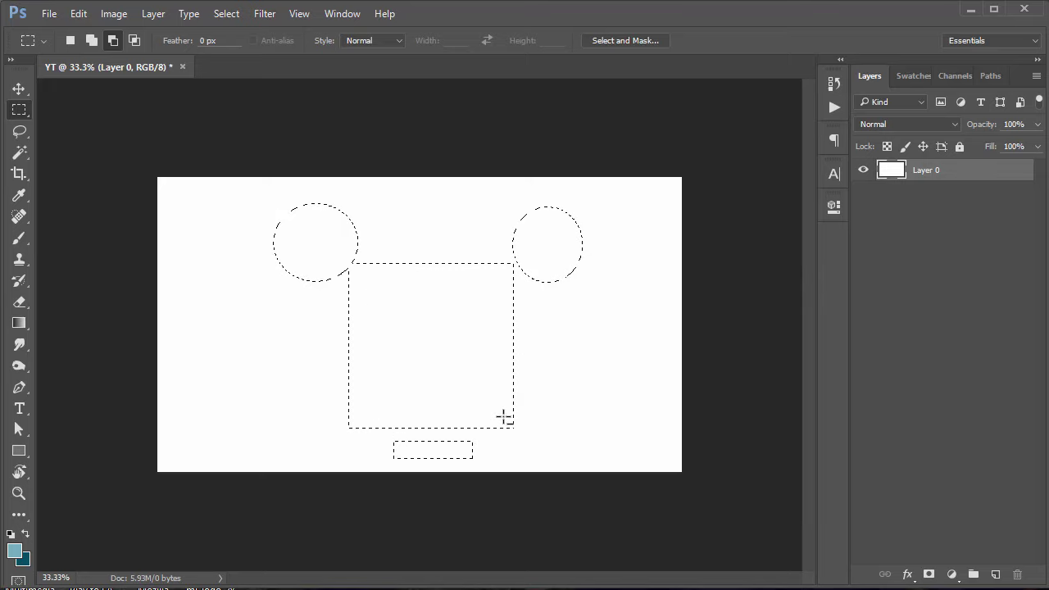
- Add two small ellipses as eyes inside the square cut-out with the Elliptical Marquee tool, and clear the whole selection
right_click(20, 110)
click(65, 127)
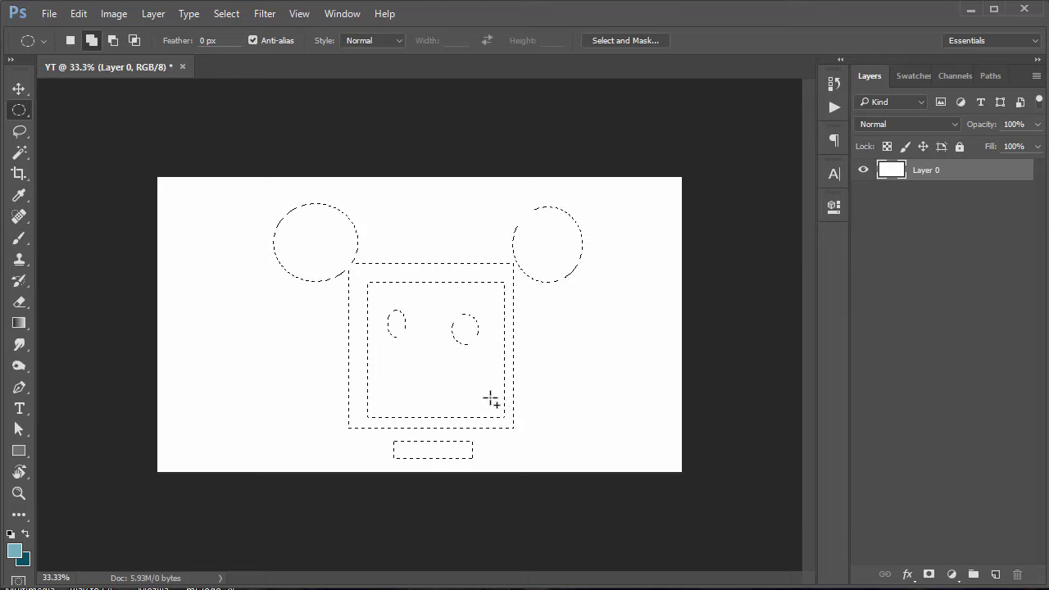
click(226, 13)
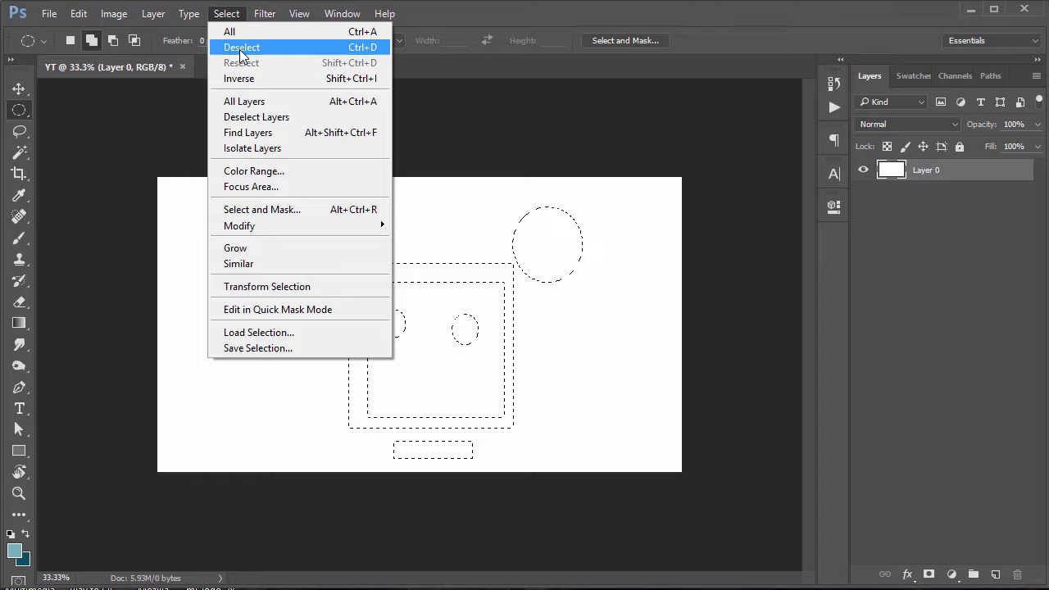
click(236, 44)
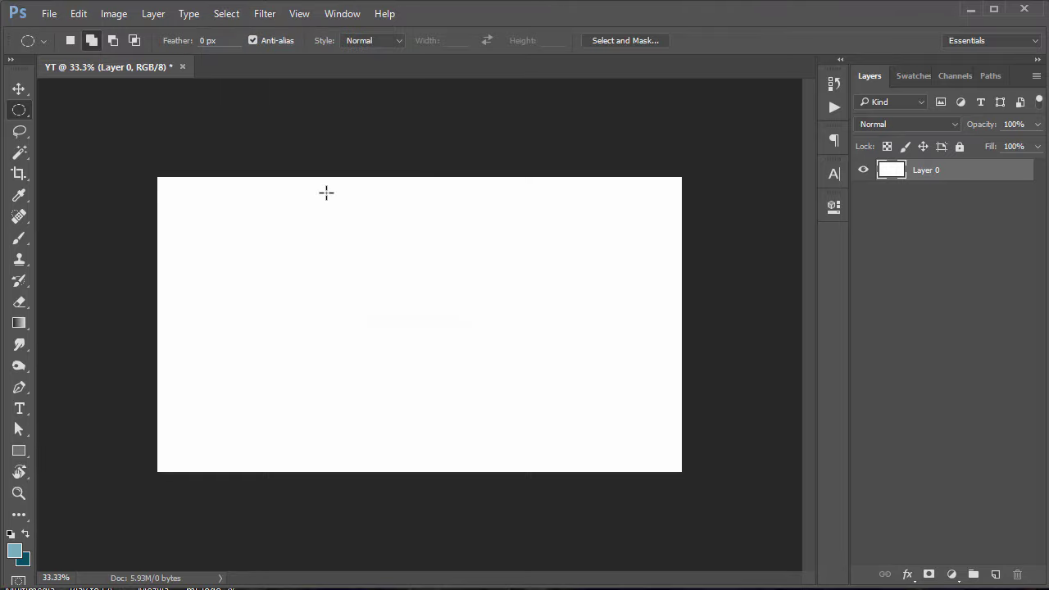
- Draw a large rectangular selection over most of the canvas and add two smaller rectangles overlapping its right edge
right_click(23, 113)
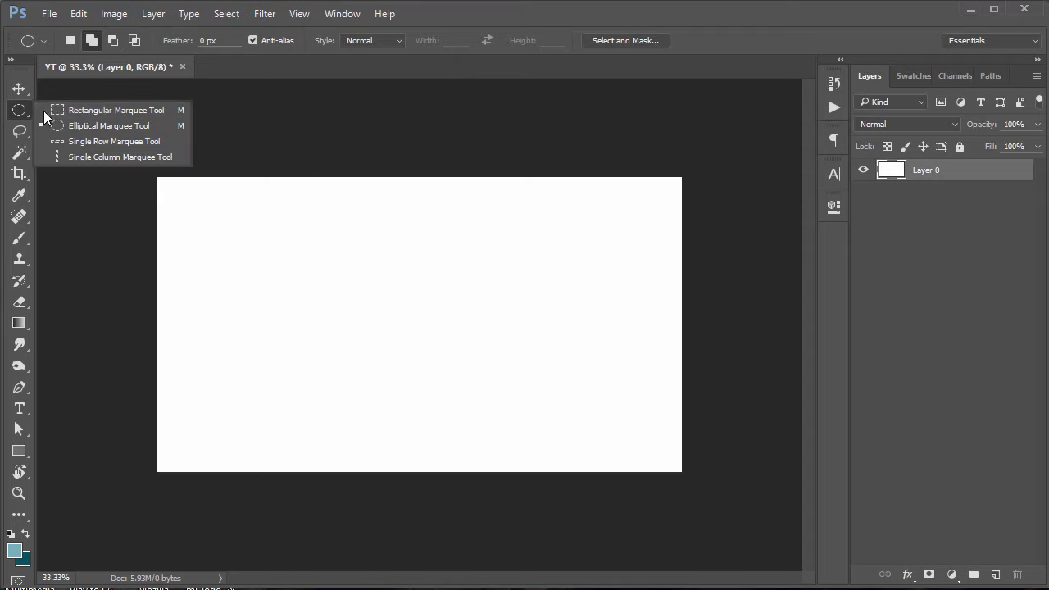
click(91, 109)
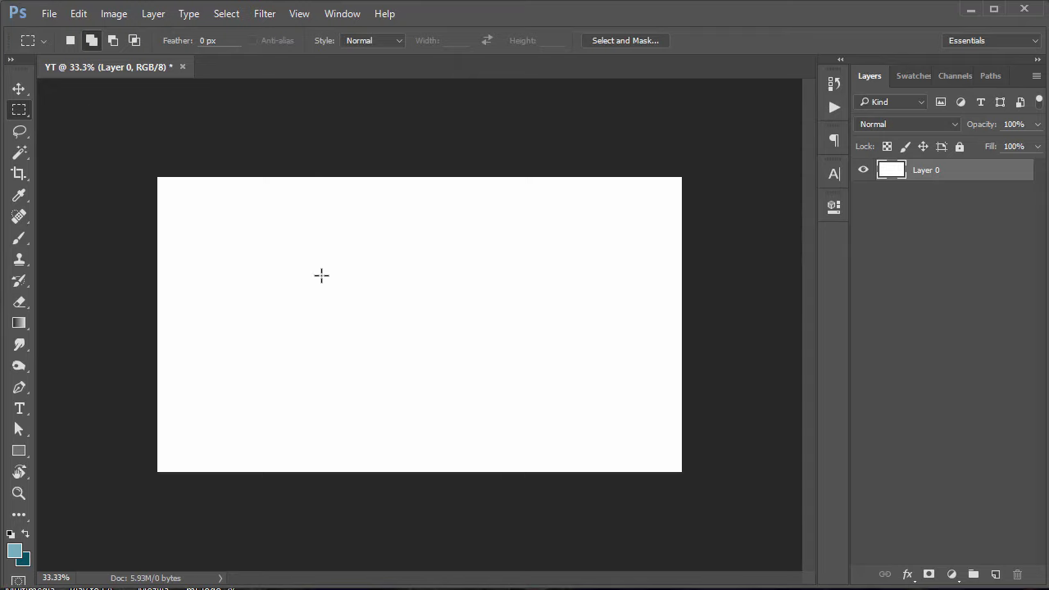
drag(212, 211, 591, 427)
drag(621, 209, 547, 286)
drag(648, 302, 579, 382)
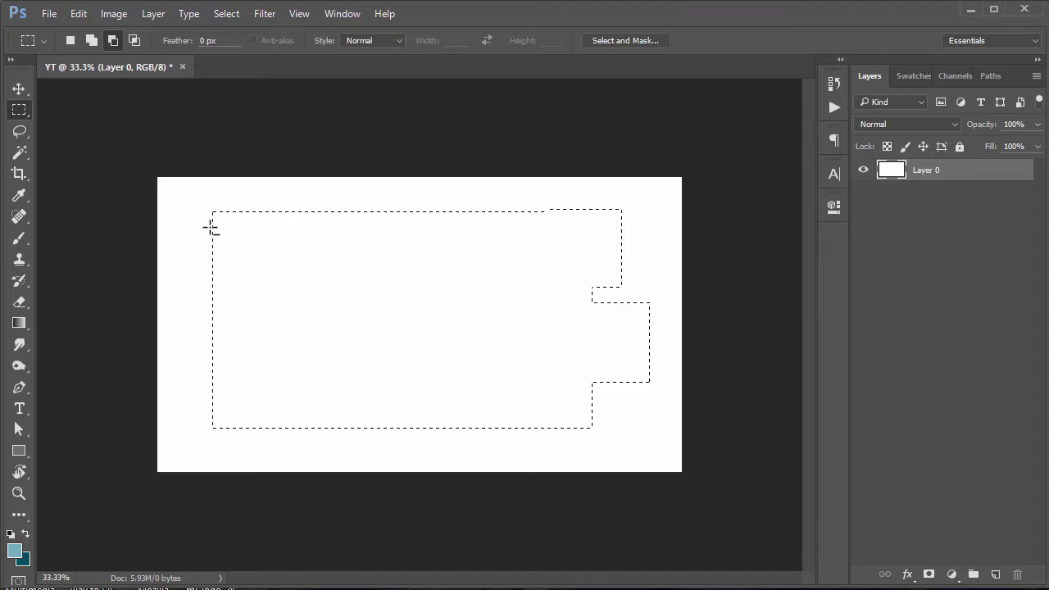
- Subtract a wide rectangle from the selection's left side, and intersect the remainder with a tall rectangle crossing its middle
drag(191, 231, 461, 341)
click(139, 45)
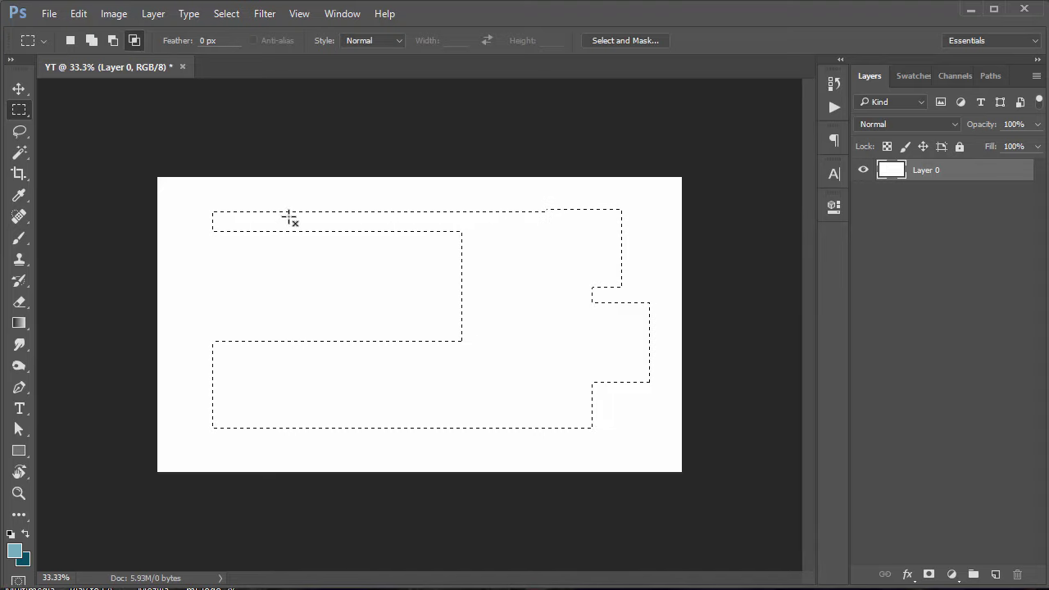
drag(309, 197, 471, 470)
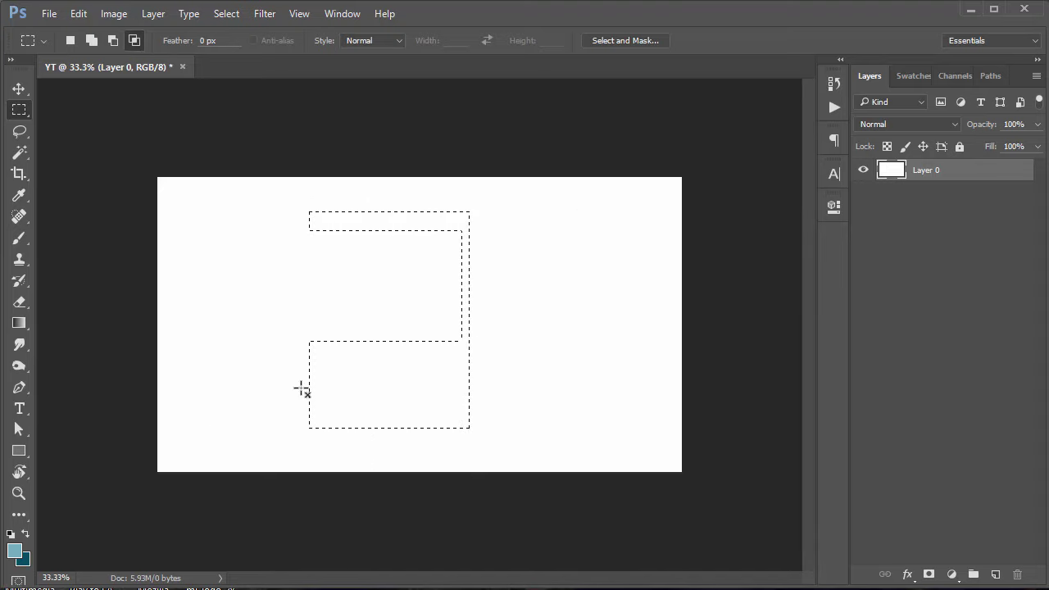
right_click(18, 115)
click(19, 116)
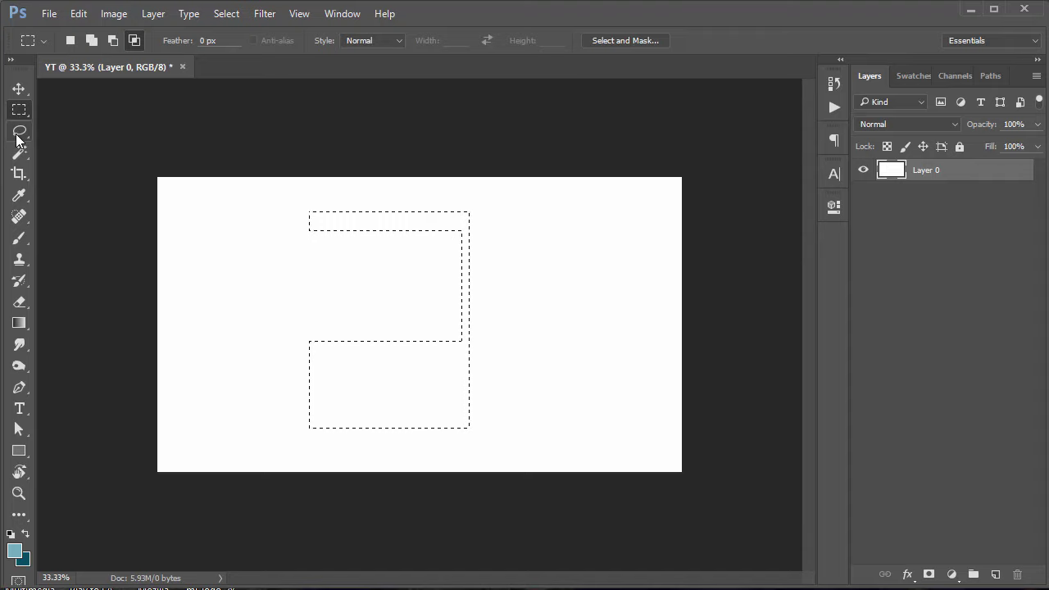
right_click(20, 115)
click(20, 114)
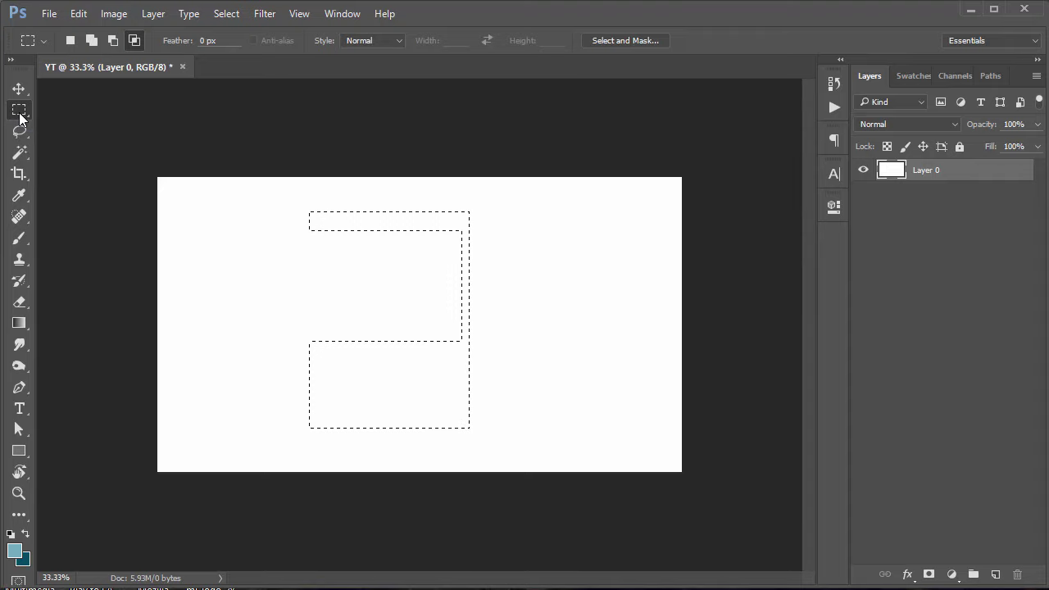
right_click(20, 114)
click(20, 114)
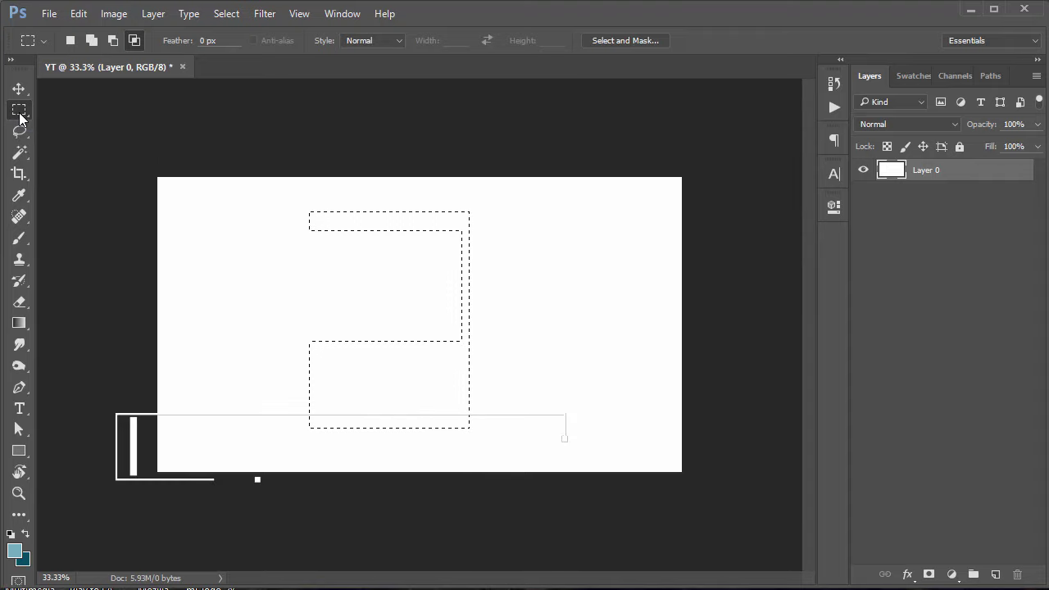